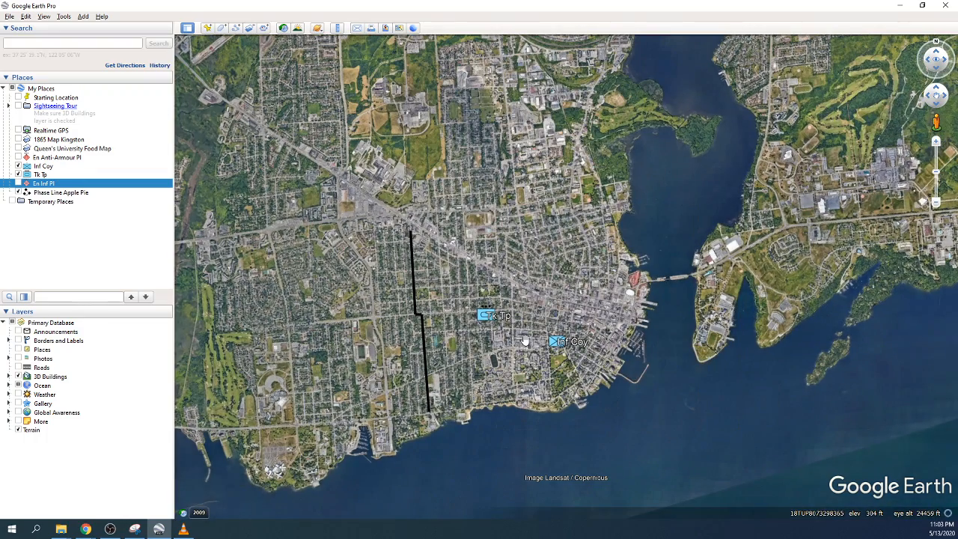
Step: Recenter Kingston and zoom in to about 14660 ft eye altitude
{"action": "left_click_drag", "start_coordinate": [520, 341], "coordinate": [500, 345]}
{"action": "scroll", "coordinate": [500, 345], "scroll_direction": "up", "scroll_amount": 3}
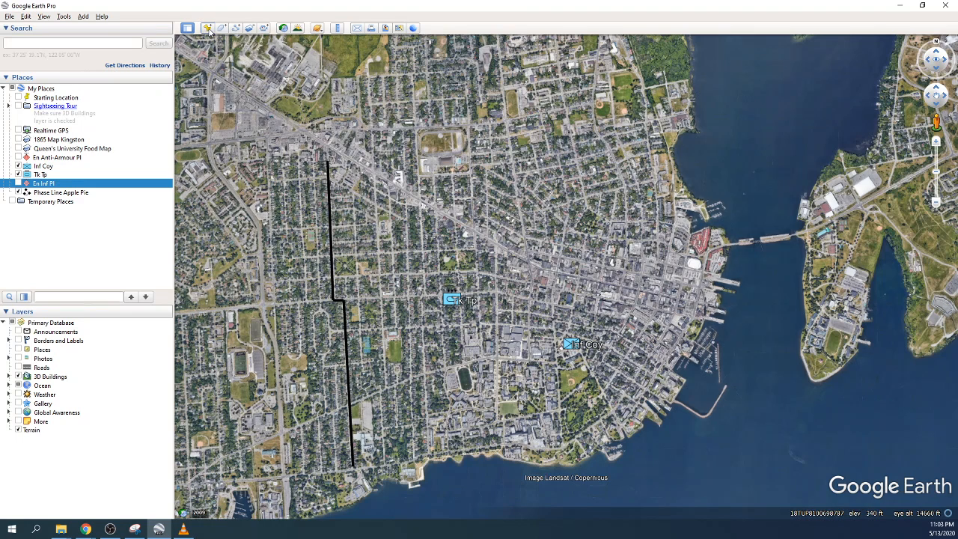
Step: Add a placemark named View 1 over downtown Kingston
{"action": "left_click", "coordinate": [208, 28]}
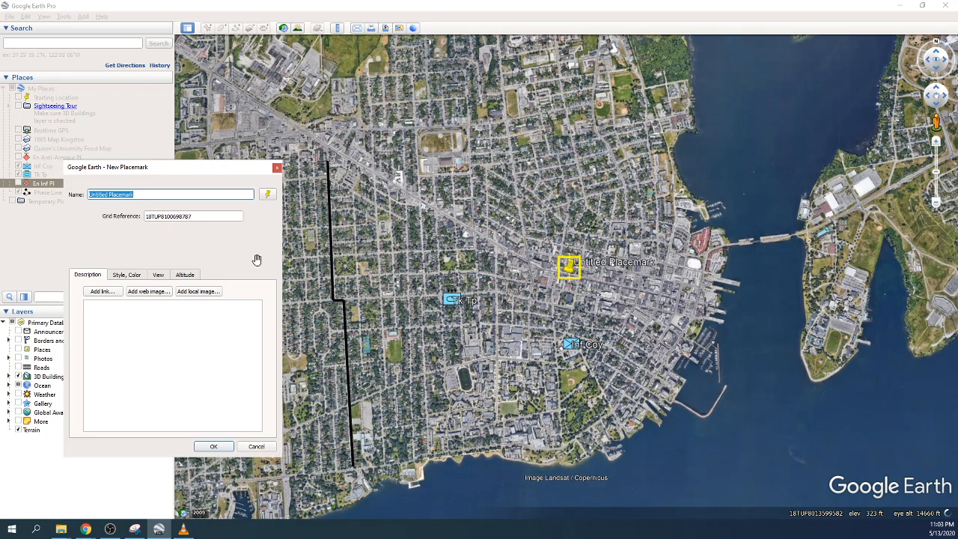
{"action": "type", "text": "View 1"}
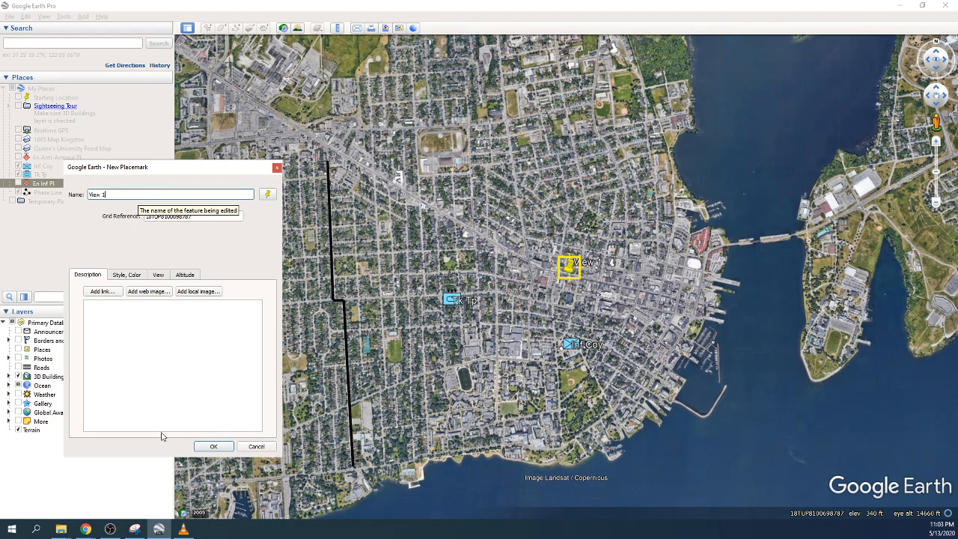
{"action": "left_click", "coordinate": [212, 446]}
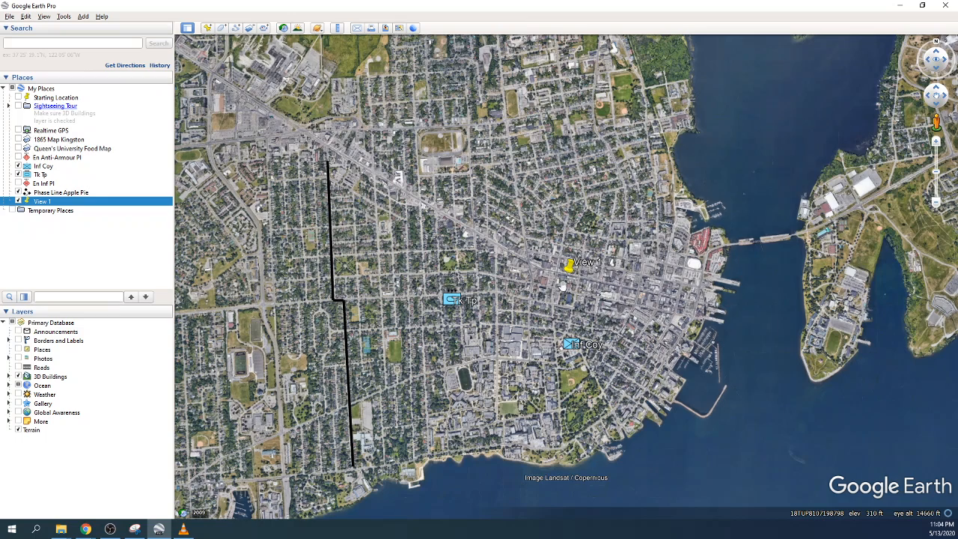
Step: Rotate and tilt over downtown, add a View 2 placemark, then tilt the view lower
{"action": "left_click_drag", "start_coordinate": [500, 332], "coordinate": [529, 336]}
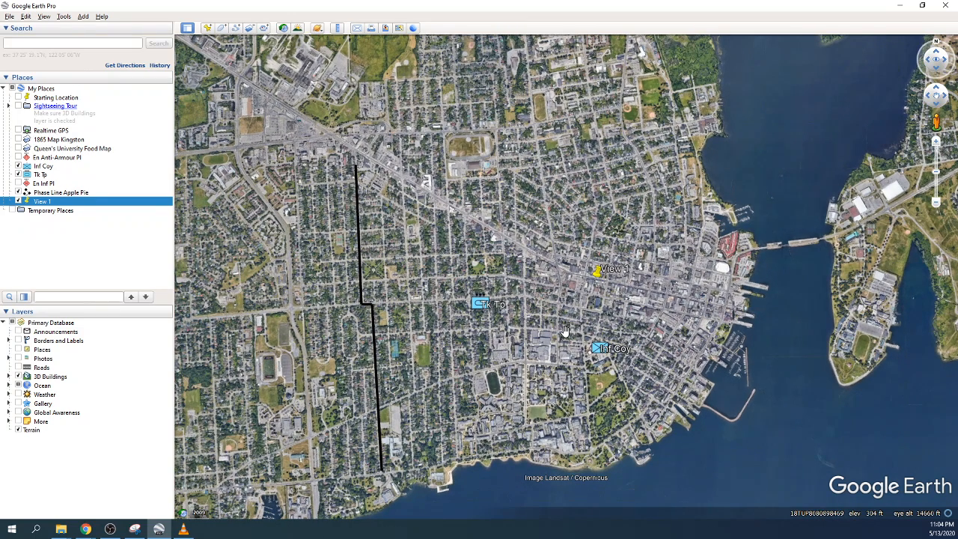
{"action": "mouse_move", "coordinate": [548, 337]}
{"action": "middle_mouse_down"}
{"action": "mouse_move", "coordinate": [556, 329]}
{"action": "mouse_move", "coordinate": [619, 398]}
{"action": "mouse_move", "coordinate": [578, 380]}
{"action": "middle_mouse_up"}
{"action": "left_click_drag", "start_coordinate": [578, 380], "coordinate": [633, 354]}
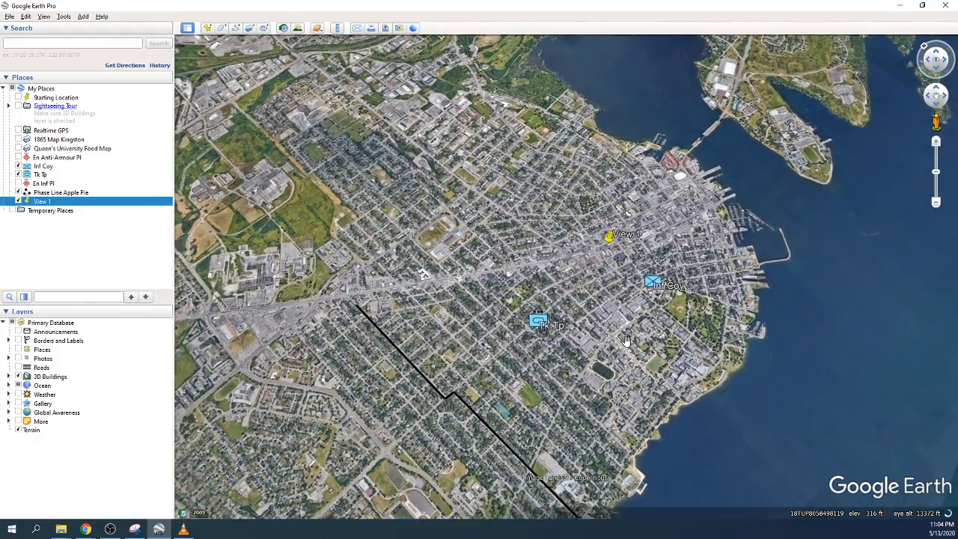
{"action": "scroll", "coordinate": [627, 341], "scroll_direction": "up", "scroll_amount": 3}
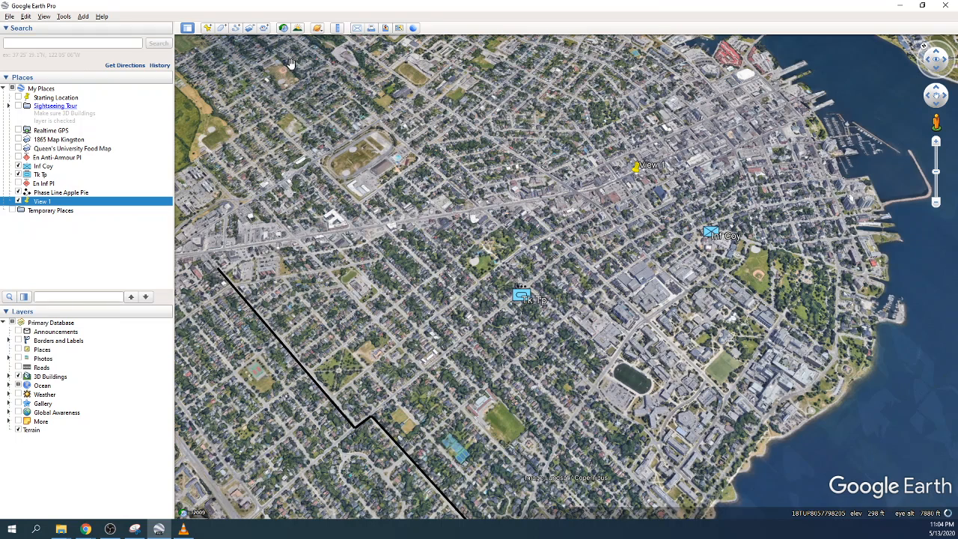
{"action": "left_click", "coordinate": [207, 28]}
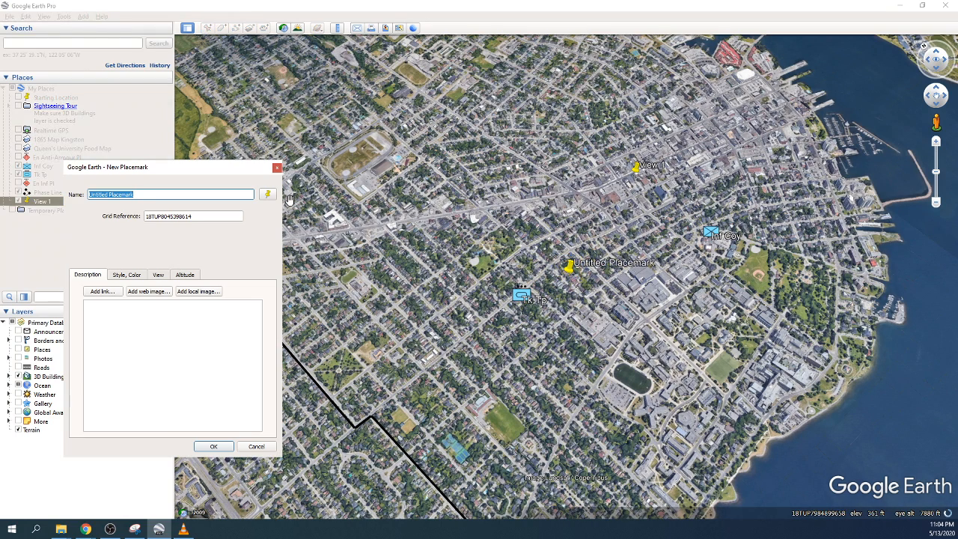
{"action": "type", "text": "View 2"}
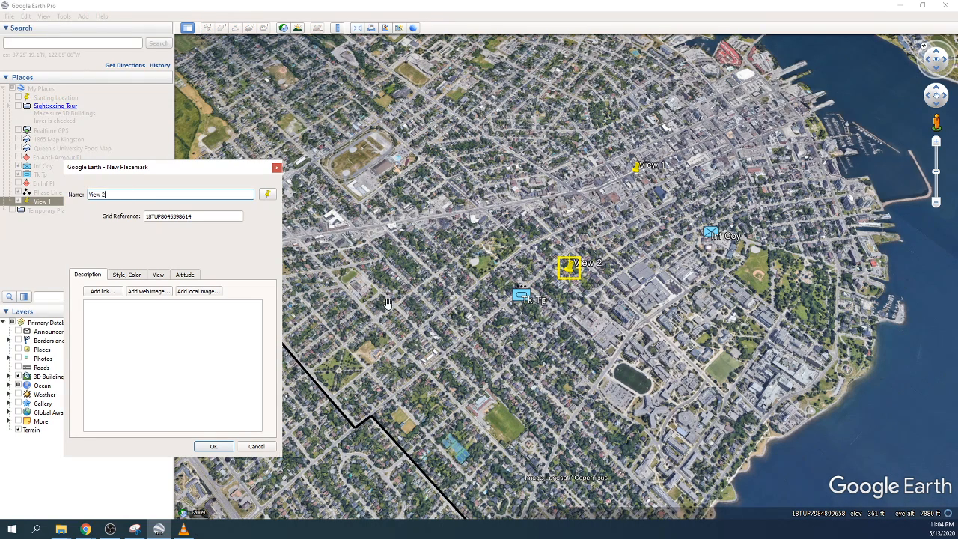
{"action": "left_click", "coordinate": [214, 447]}
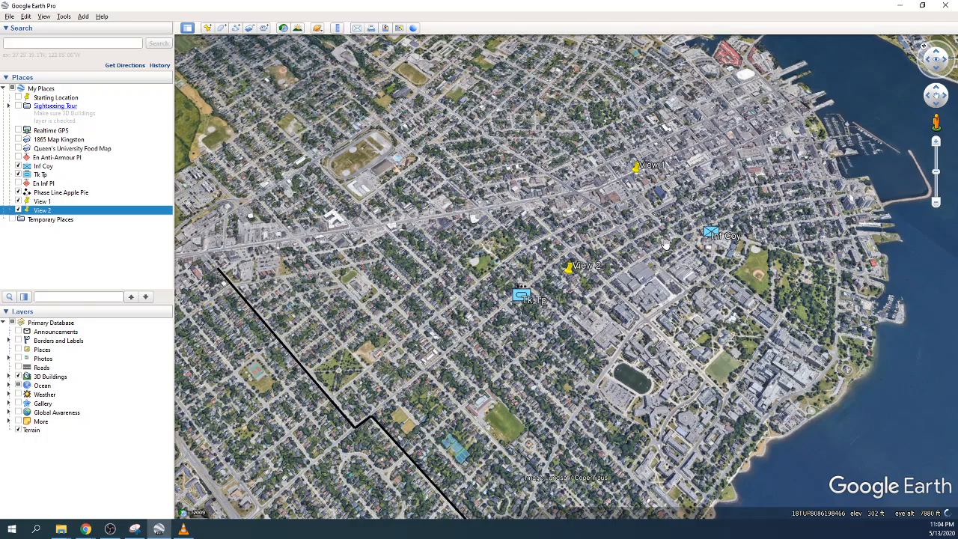
{"action": "scroll", "coordinate": [665, 245], "scroll_direction": "up", "scroll_amount": 3}
{"action": "left_click_drag", "start_coordinate": [629, 290], "coordinate": [594, 325]}
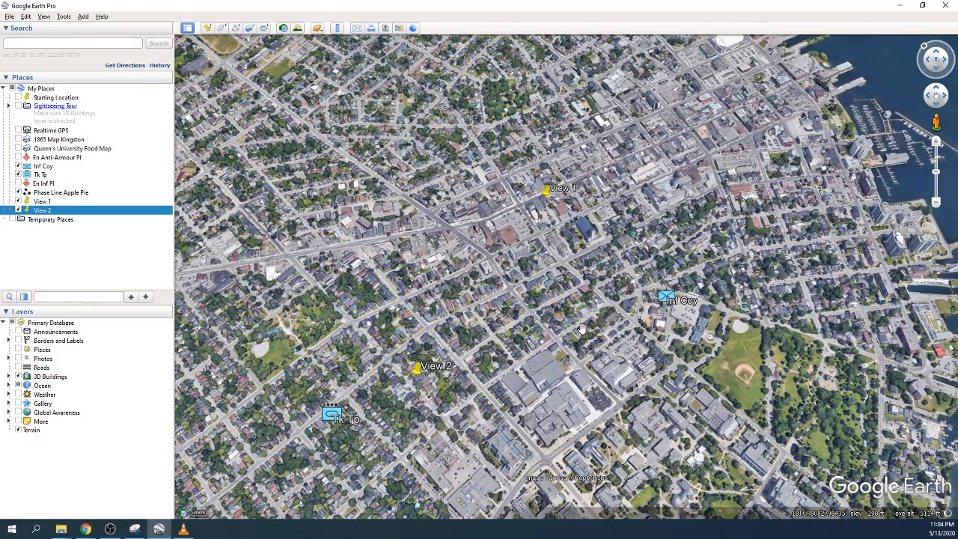
{"action": "middle_click_drag", "start_coordinate": [563, 325], "coordinate": [562, 362]}
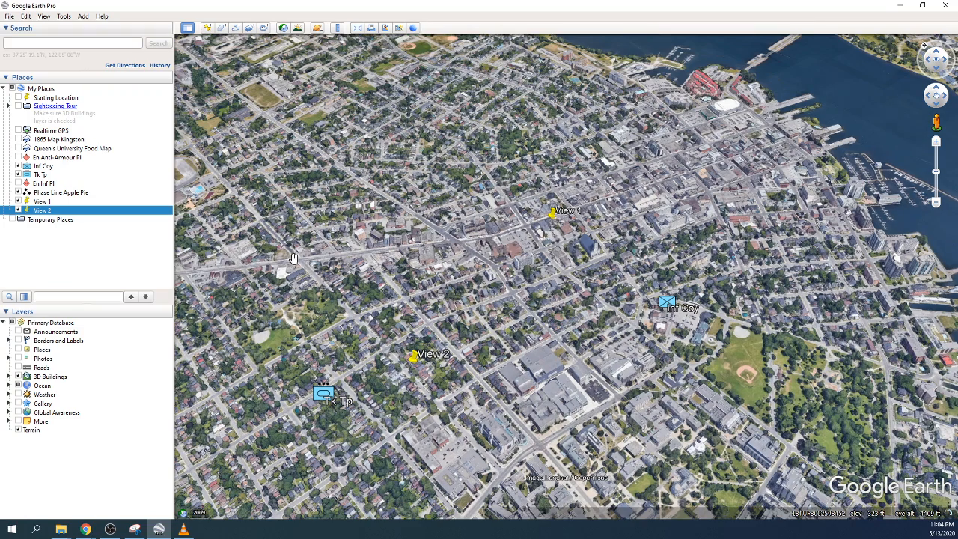
Step: Add a placemark named View 3 over downtown
{"action": "left_click", "coordinate": [207, 27]}
{"action": "type", "text": "View "}
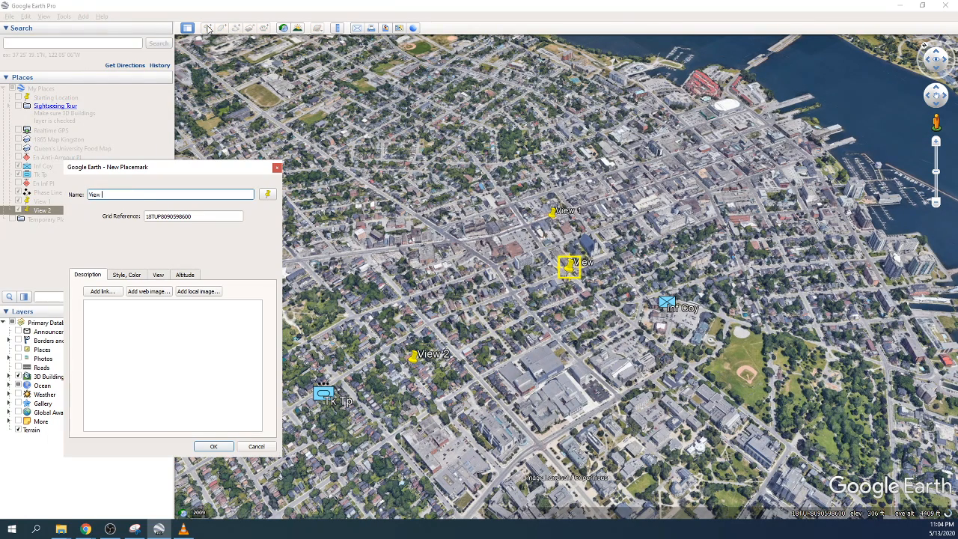
{"action": "type", "text": "3"}
{"action": "key", "text": "Tab"}
{"action": "left_click", "coordinate": [214, 446]}
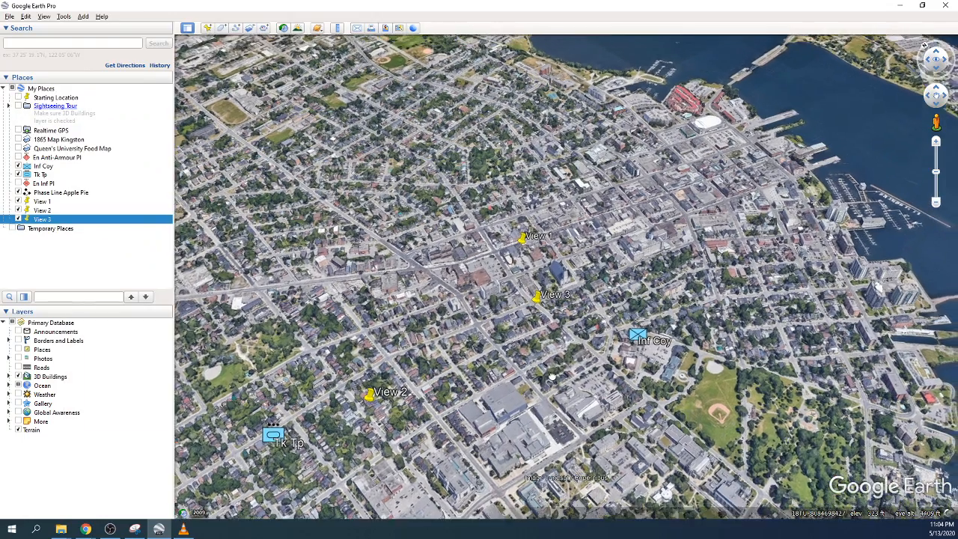
Step: Show the En Anti-Armour Pl and En Inf Pl markers on the map
{"action": "left_click_drag", "start_coordinate": [552, 377], "coordinate": [524, 408]}
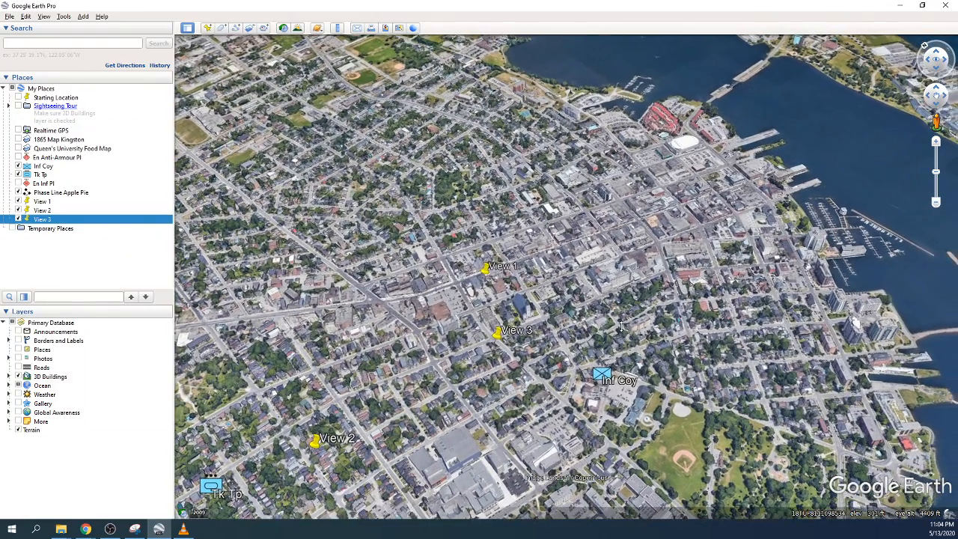
{"action": "mouse_move", "coordinate": [582, 304]}
{"action": "middle_mouse_down"}
{"action": "mouse_move", "coordinate": [589, 336]}
{"action": "mouse_move", "coordinate": [533, 343]}
{"action": "middle_mouse_up"}
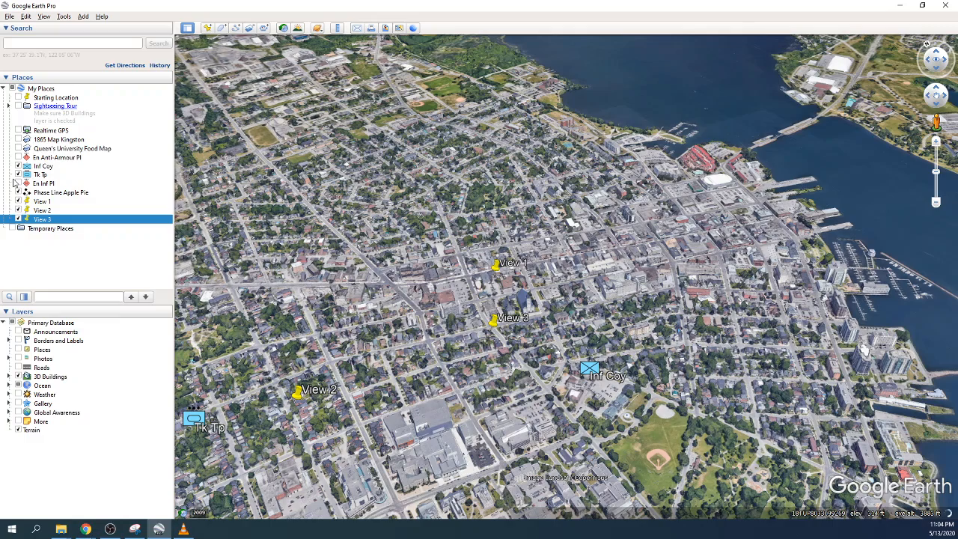
{"action": "left_click", "coordinate": [18, 157]}
{"action": "left_click", "coordinate": [18, 184]}
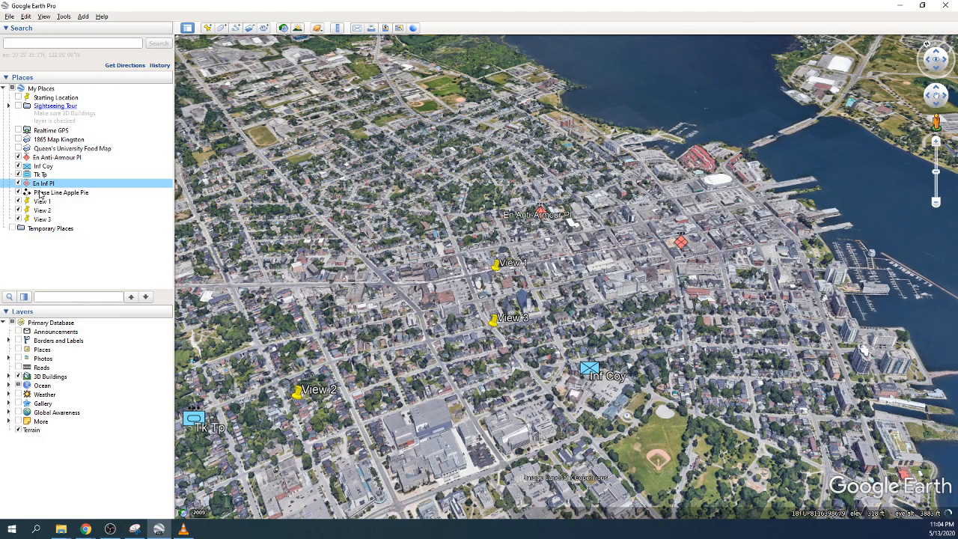
Step: Zoom in, add a View 4 placemark, then tilt closer to the nearby buildings
{"action": "scroll", "coordinate": [573, 260], "scroll_direction": "up", "scroll_amount": 2}
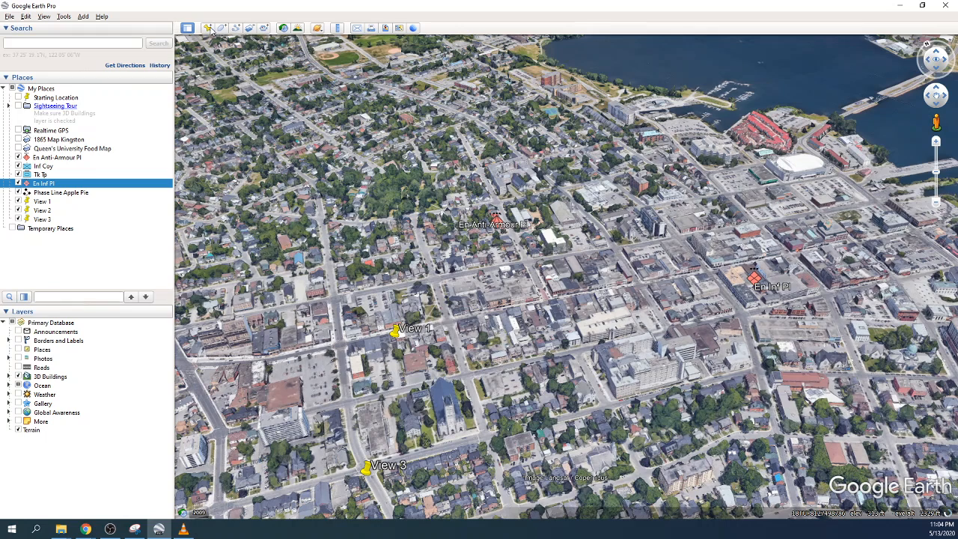
{"action": "left_click", "coordinate": [208, 28]}
{"action": "type", "text": "View 4"}
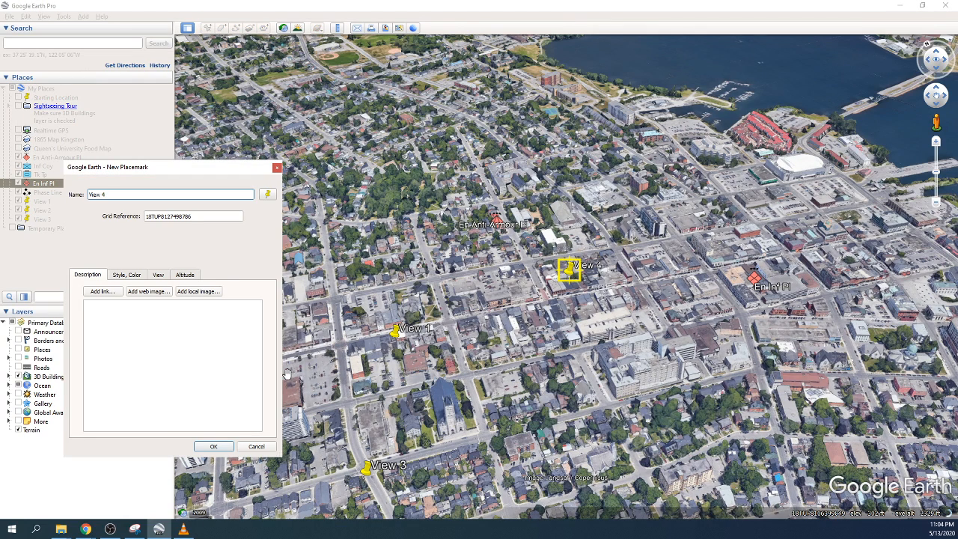
{"action": "key", "text": "Return"}
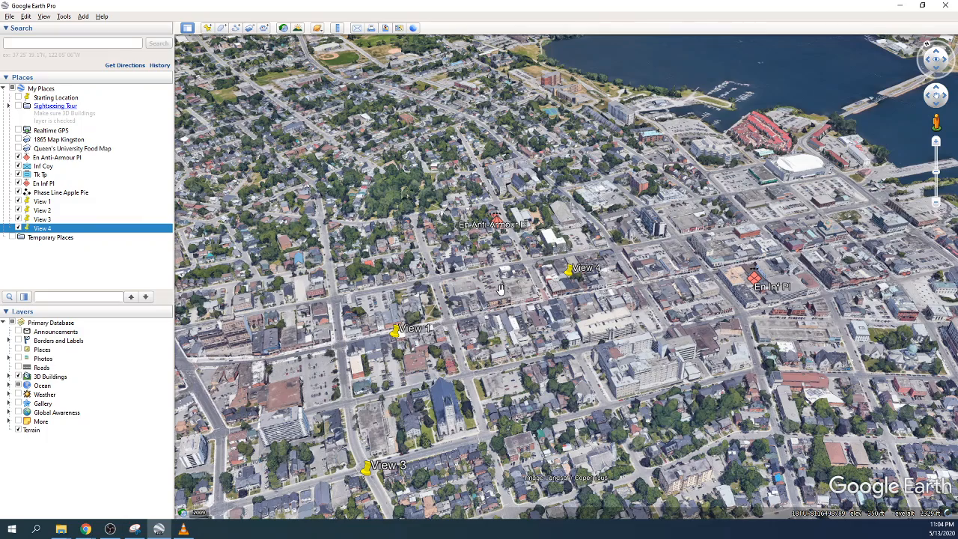
{"action": "left_click_drag", "start_coordinate": [500, 289], "coordinate": [548, 327]}
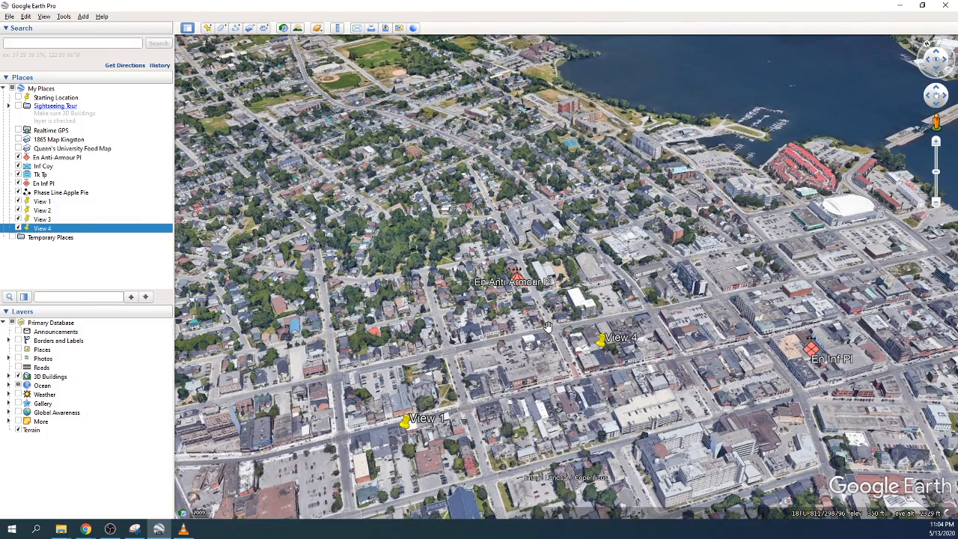
{"action": "scroll", "coordinate": [547, 327], "scroll_direction": "up", "scroll_amount": 2}
{"action": "left_click_drag", "start_coordinate": [541, 321], "coordinate": [555, 375], "text": "ctrl"}
{"action": "middle_click_drag", "start_coordinate": [555, 367], "coordinate": [571, 357]}
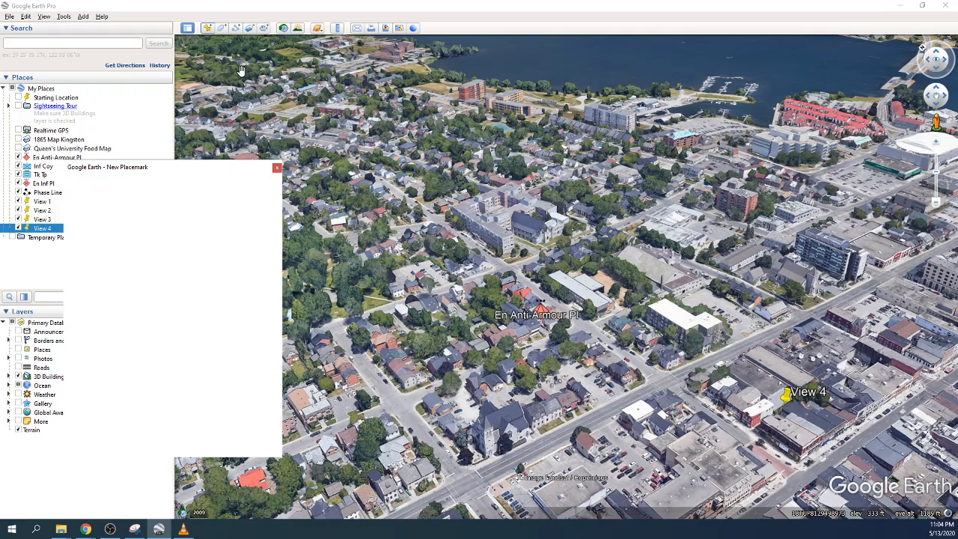
Step: Save placemarks View 5 and View 6, tilting the view toward the water between them
{"action": "type", "text": "V"}
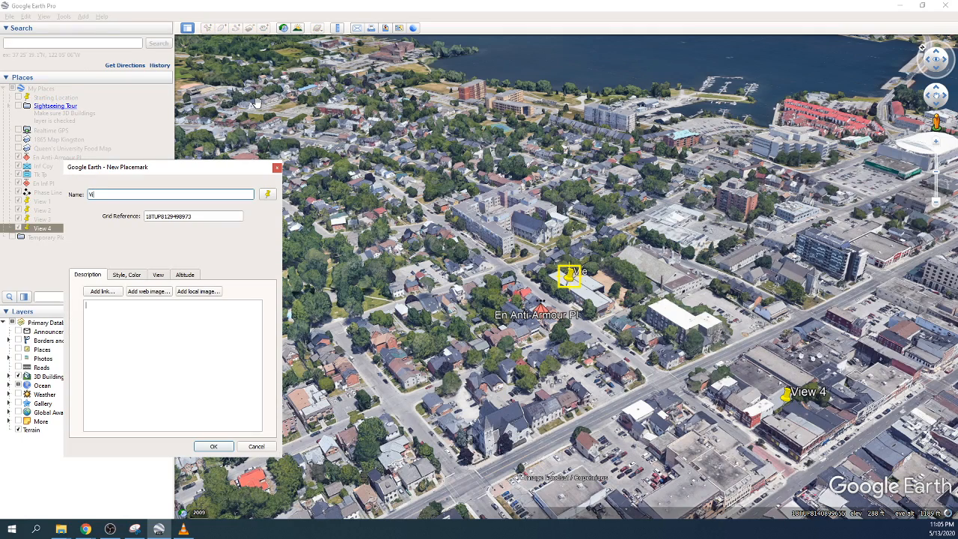
{"action": "type", "text": "iew 5"}
{"action": "key", "text": "Return"}
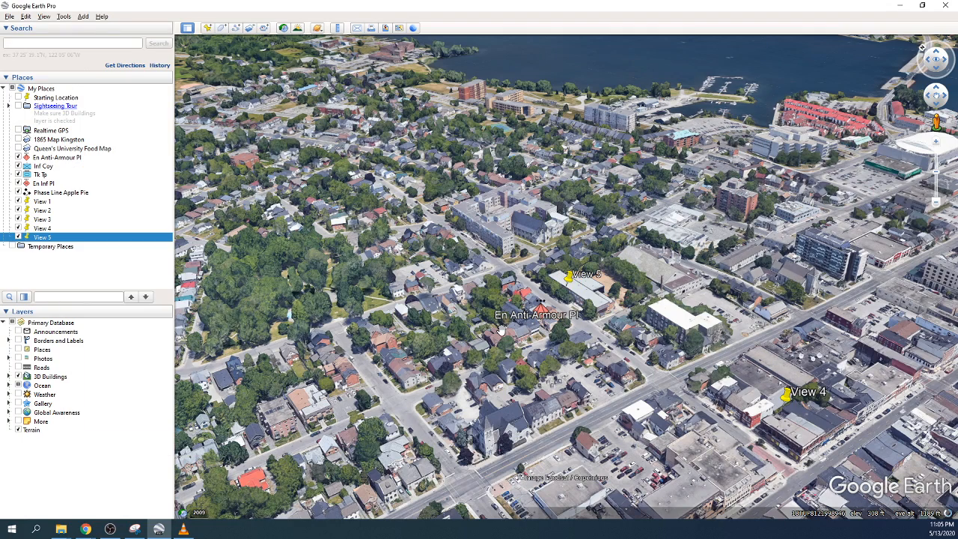
{"action": "left_click_drag", "start_coordinate": [501, 330], "coordinate": [547, 383]}
{"action": "mouse_move", "coordinate": [559, 364]}
{"action": "middle_mouse_down"}
{"action": "mouse_move", "coordinate": [620, 384]}
{"action": "mouse_move", "coordinate": [632, 404]}
{"action": "middle_mouse_up"}
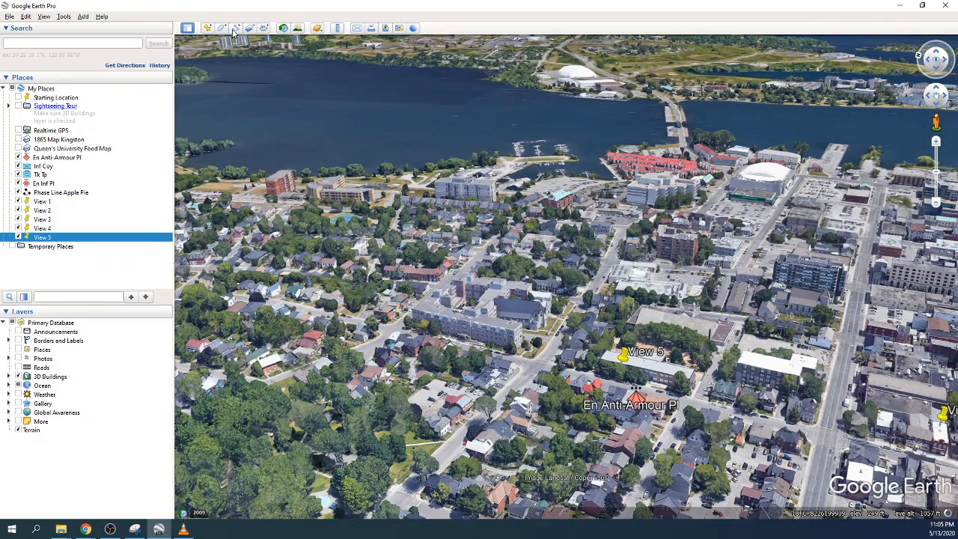
{"action": "left_click", "coordinate": [207, 27]}
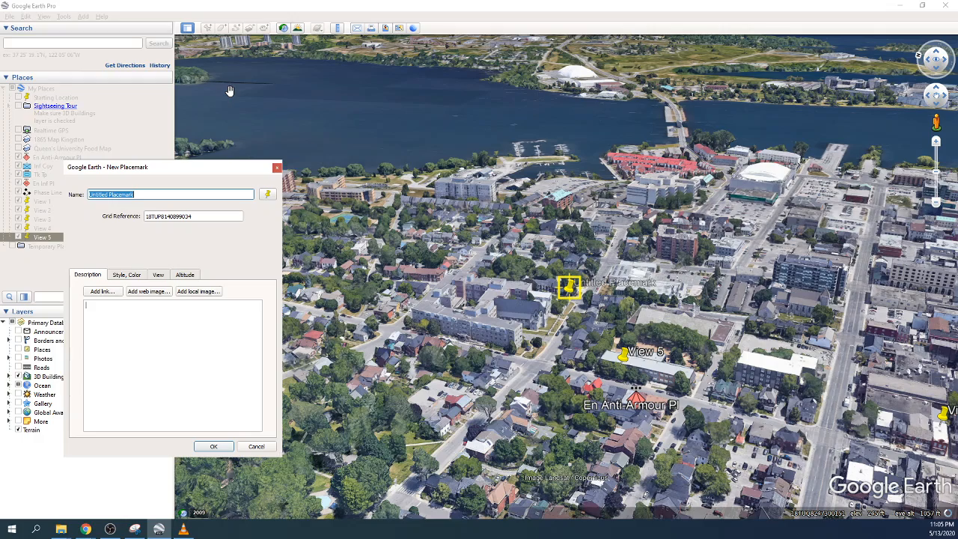
{"action": "type", "text": "View 6"}
{"action": "key", "text": "Return"}
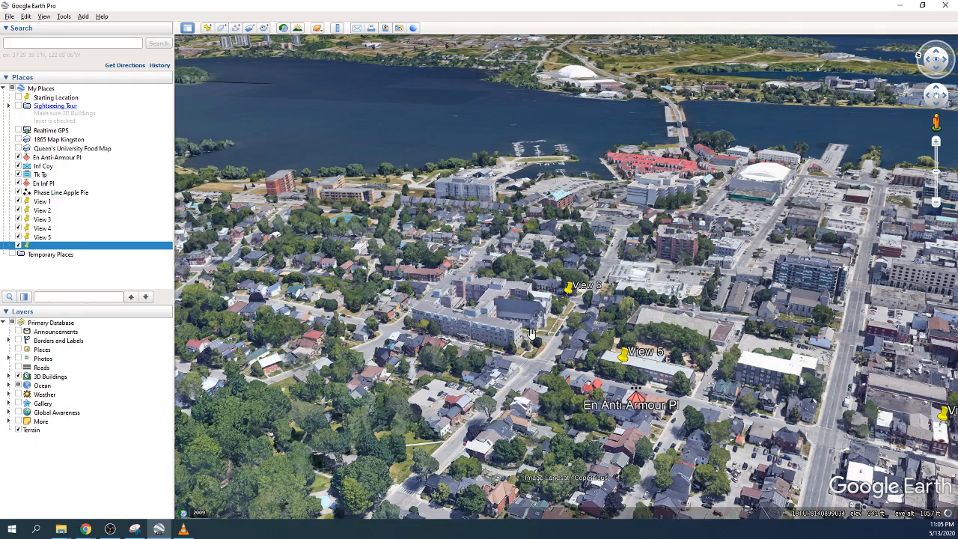
Step: Frame the marina and arena area and add a View 7 placemark
{"action": "left_click_drag", "start_coordinate": [532, 333], "coordinate": [525, 447]}
{"action": "left_click_drag", "start_coordinate": [628, 321], "coordinate": [609, 365]}
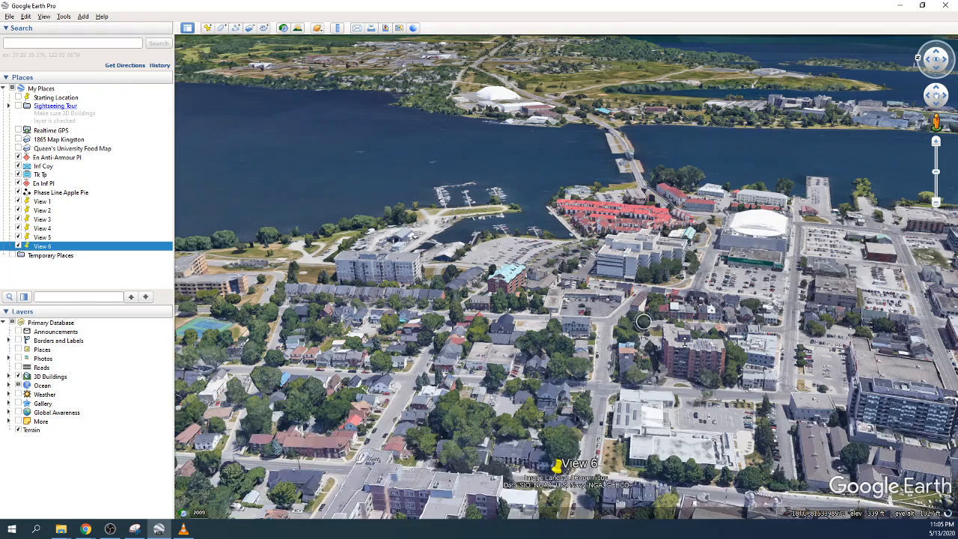
{"action": "middle_click_drag", "start_coordinate": [684, 342], "coordinate": [672, 315]}
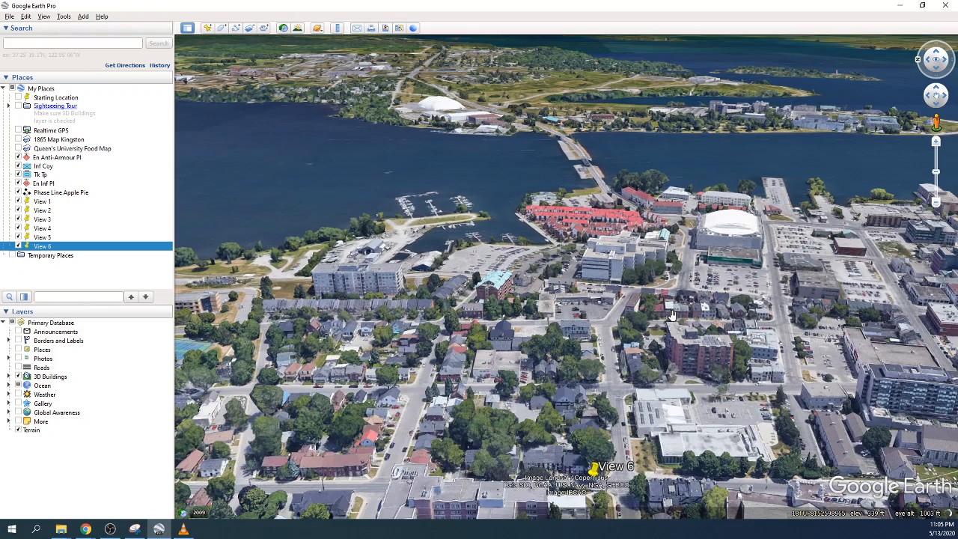
{"action": "left_click_drag", "start_coordinate": [672, 315], "coordinate": [626, 383]}
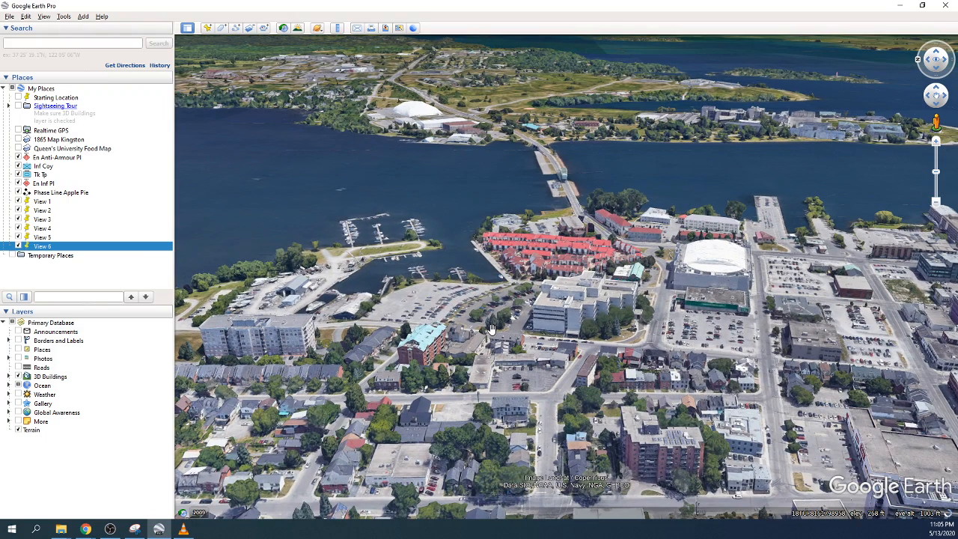
{"action": "key", "text": "ctrl+shift+p"}
{"action": "type", "text": "Vie"}
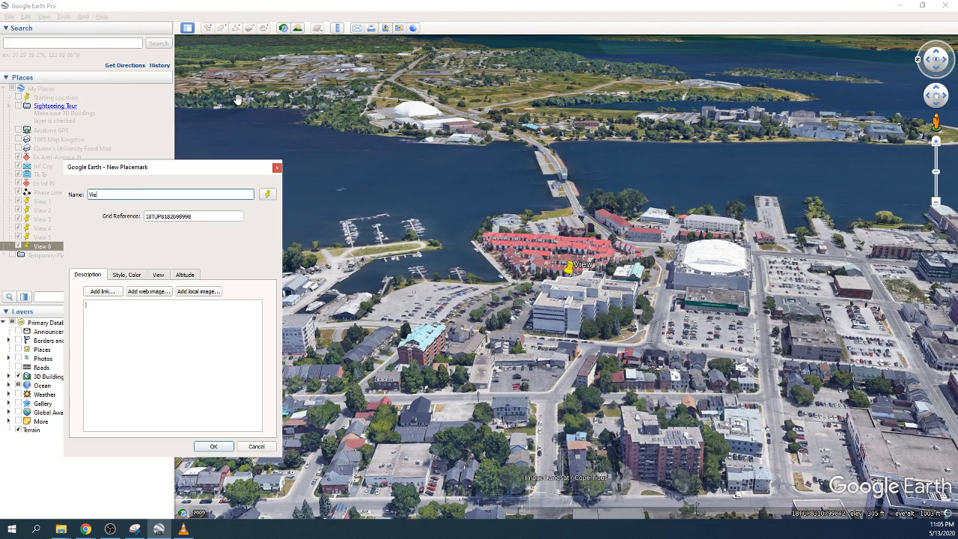
{"action": "type", "text": "w 7"}
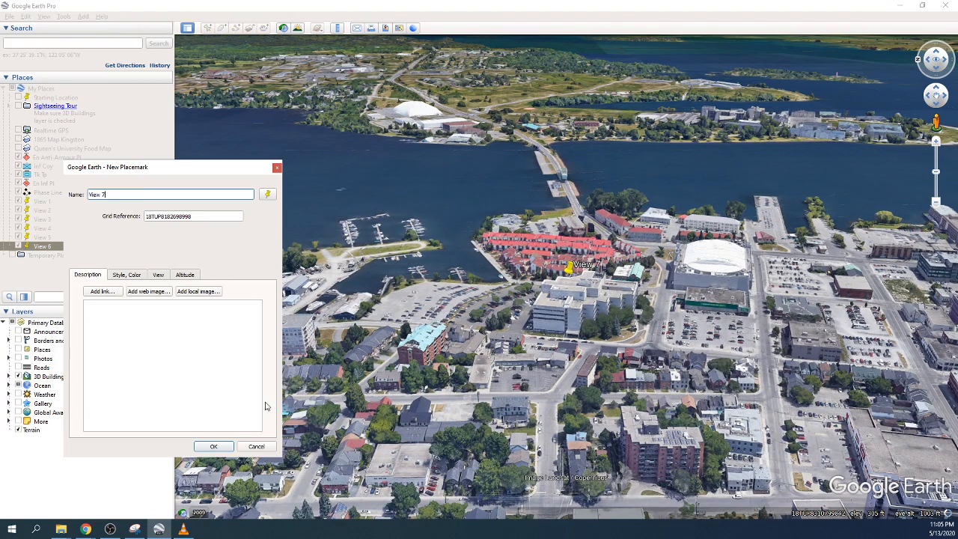
{"action": "left_click", "coordinate": [223, 445]}
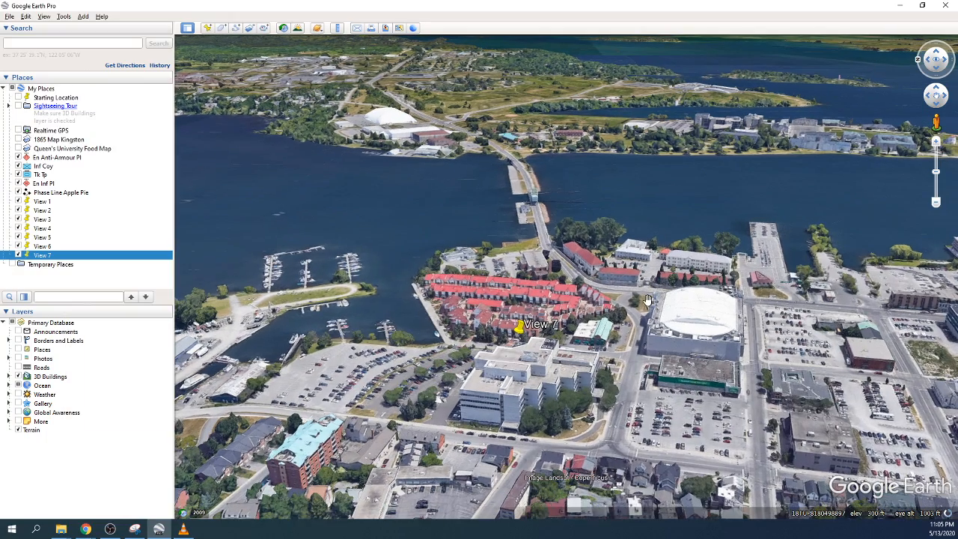
Step: Zoom in and add a View 8 placemark
{"action": "scroll", "coordinate": [647, 300], "scroll_direction": "up", "scroll_amount": 5}
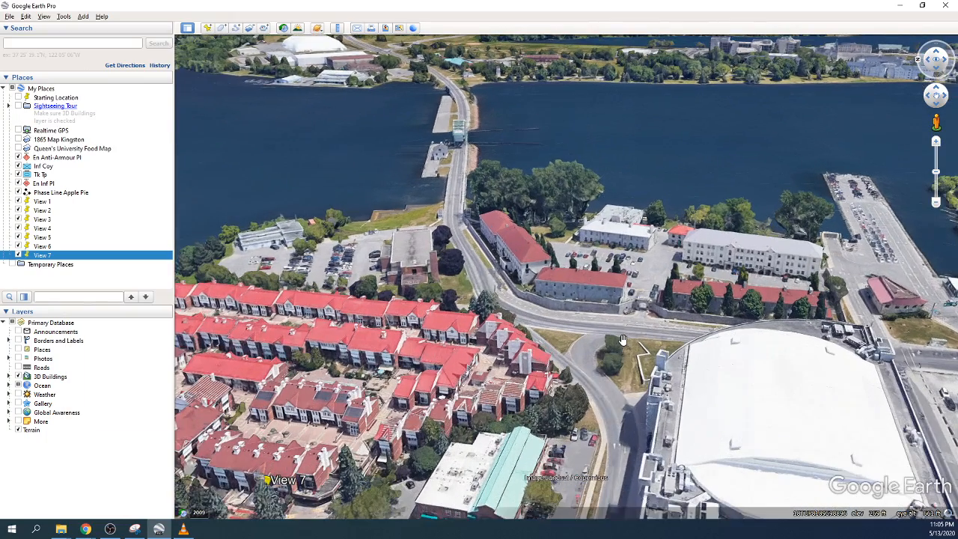
{"action": "left_click", "coordinate": [207, 28]}
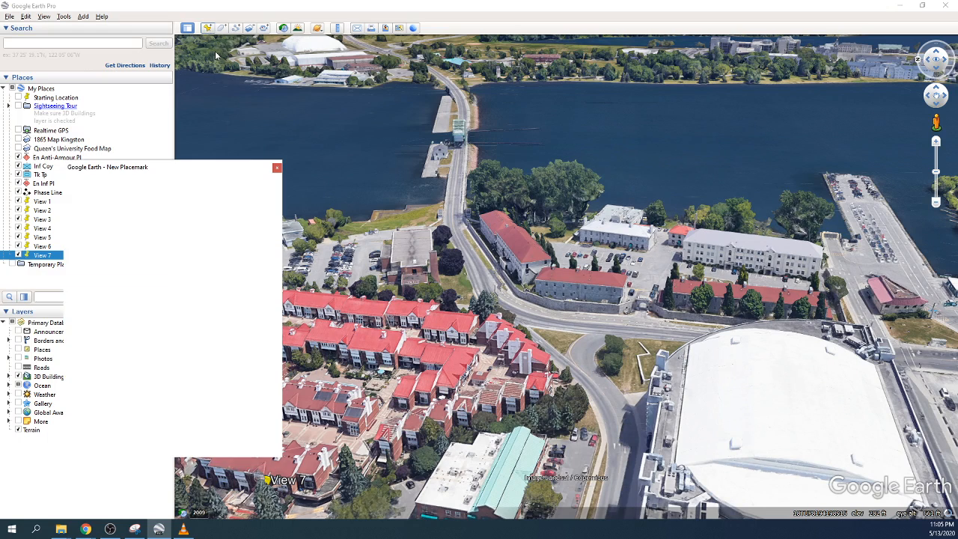
{"action": "type", "text": "View 8"}
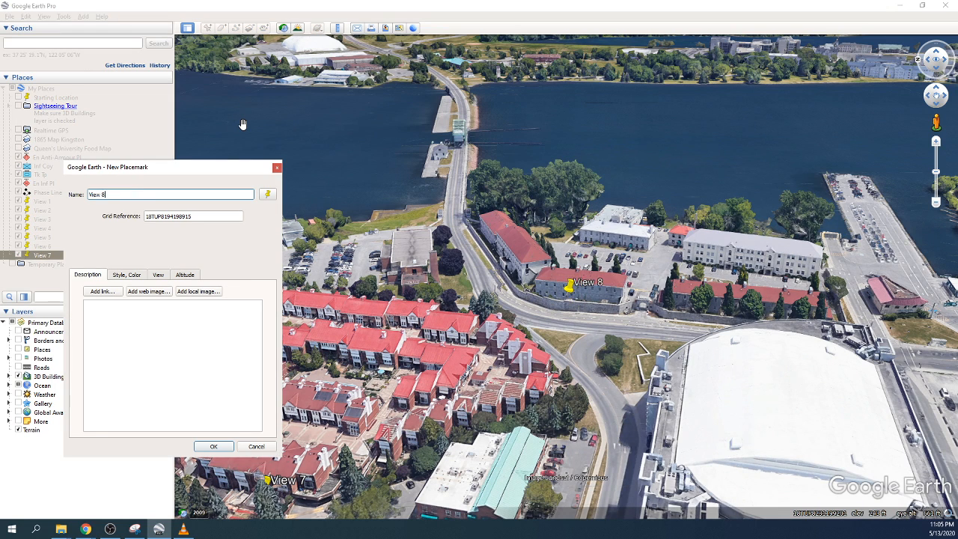
{"action": "left_click", "coordinate": [211, 446]}
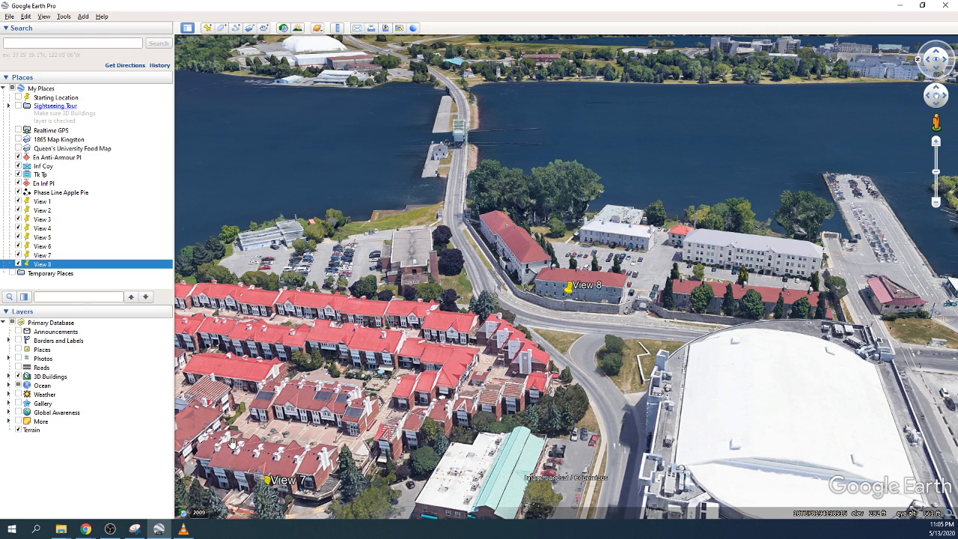
Step: Fly to View 1 to show all eight View placemarks across downtown
{"action": "double_click", "coordinate": [42, 203]}
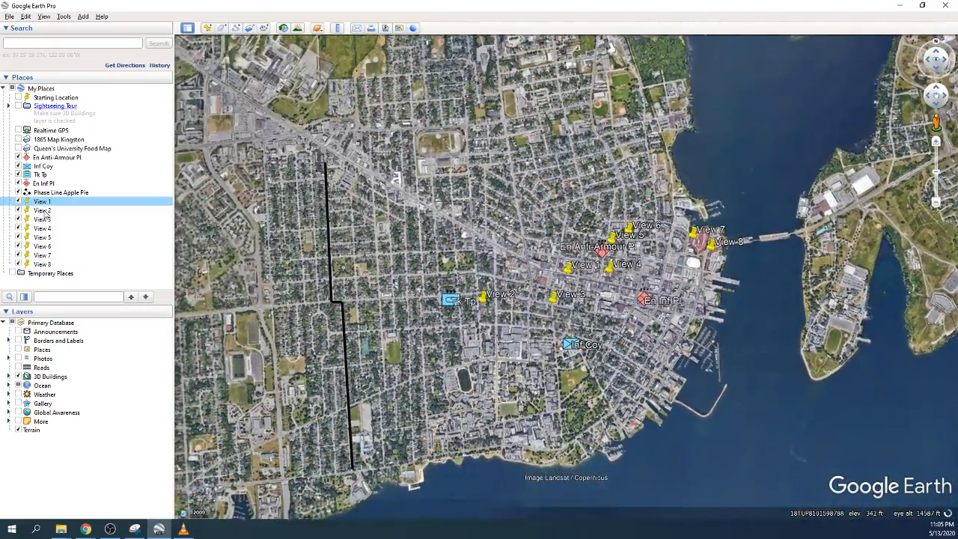
{"action": "left_click", "coordinate": [42, 211]}
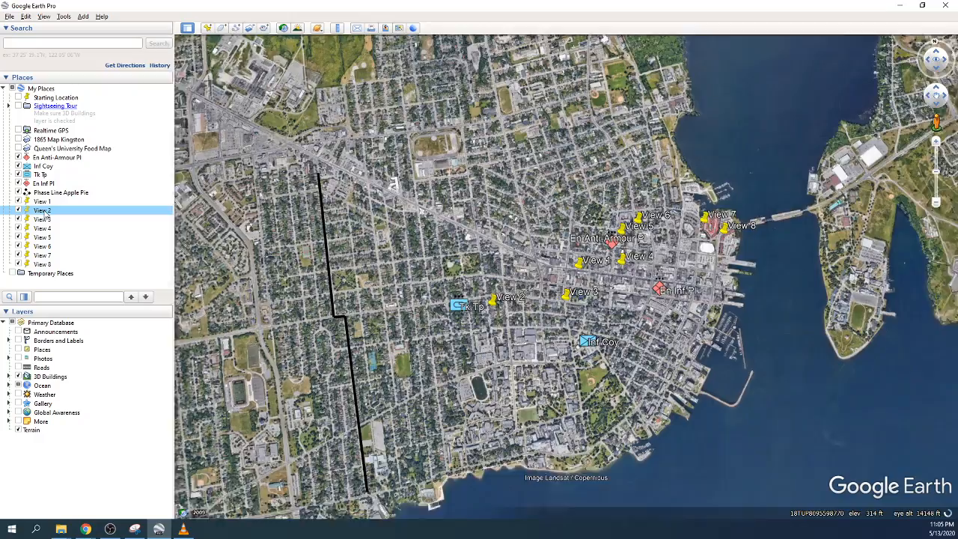
{"action": "left_click", "coordinate": [42, 202]}
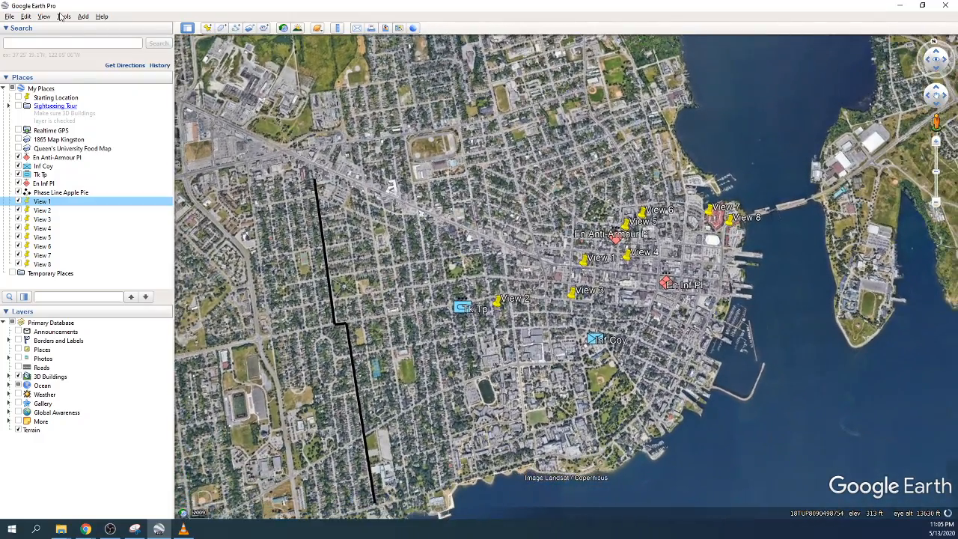
{"action": "left_click", "coordinate": [64, 17]}
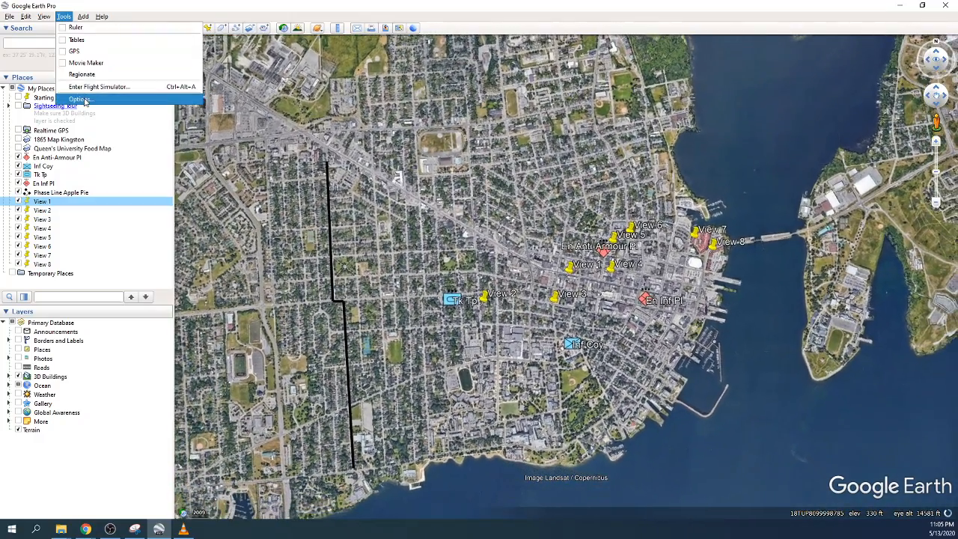
Step: Raise the fly-to speed from 0.25 to 2.7850 and preview View 2, 3 and 4
{"action": "left_click", "coordinate": [80, 100]}
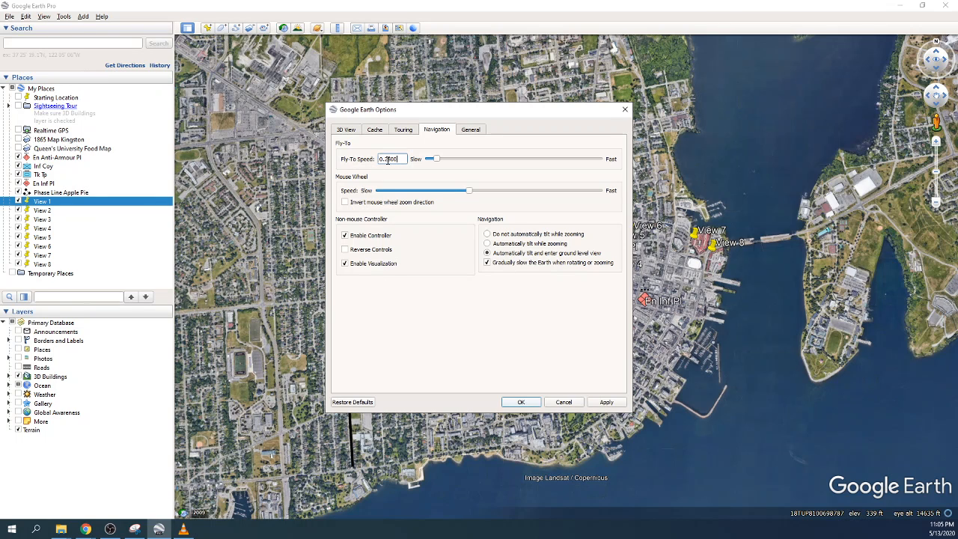
{"action": "left_click_drag", "start_coordinate": [476, 163], "coordinate": [548, 159]}
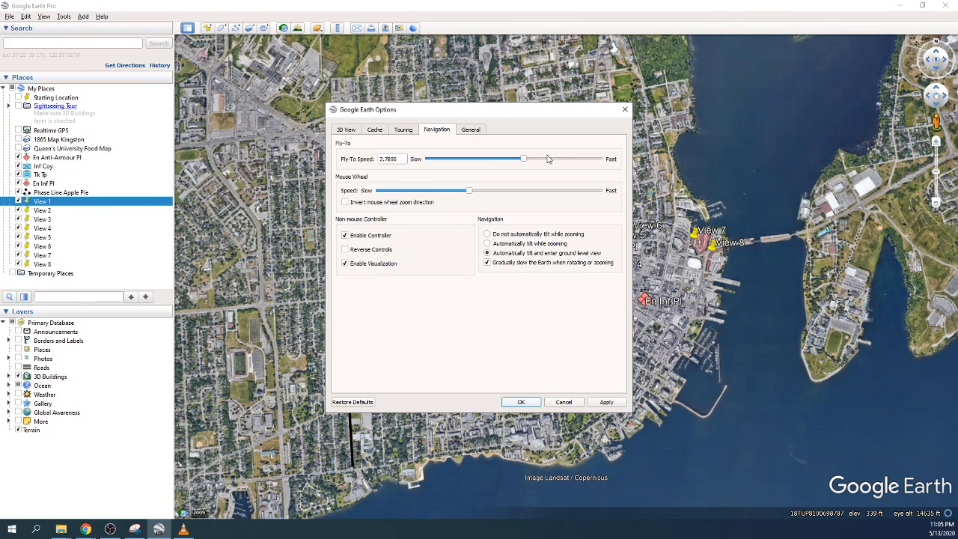
{"action": "left_click", "coordinate": [521, 402]}
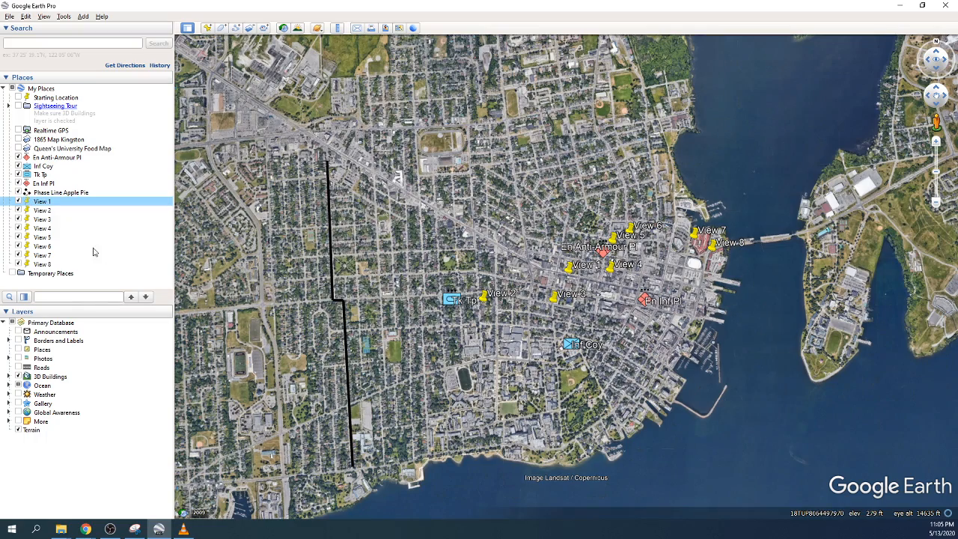
{"action": "double_click", "coordinate": [43, 211]}
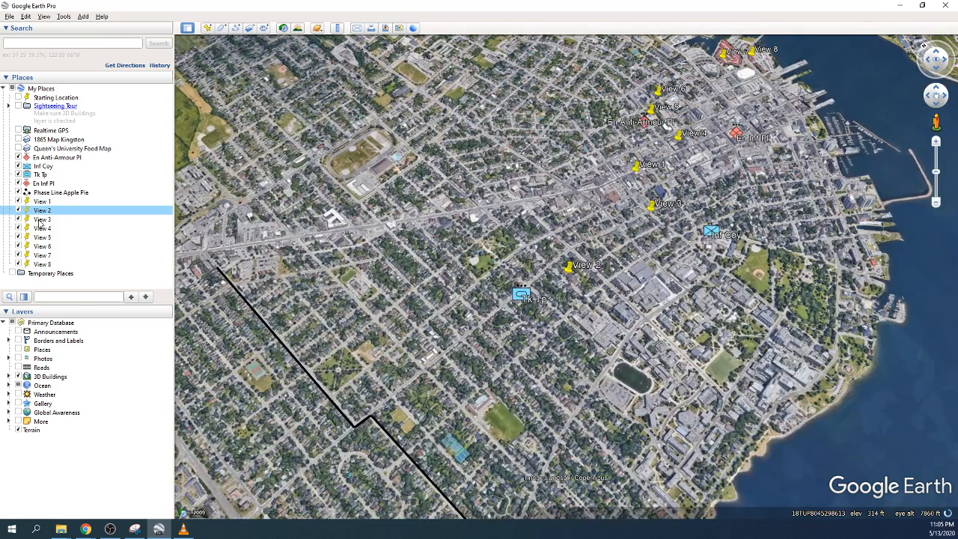
{"action": "double_click", "coordinate": [40, 220]}
{"action": "double_click", "coordinate": [41, 227]}
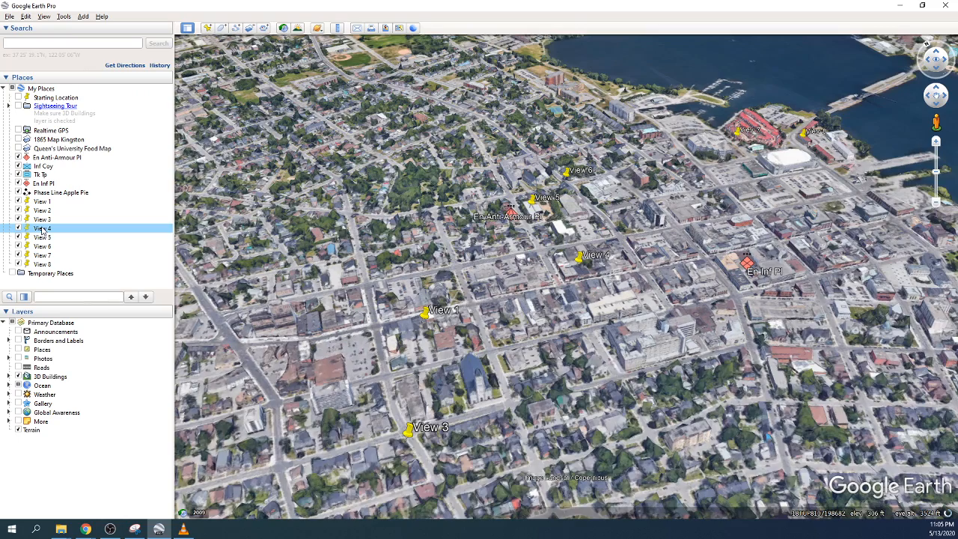
Step: Set the fly-to speed to 3.5280 and fly back to View 1
{"action": "left_click", "coordinate": [64, 16]}
{"action": "left_click", "coordinate": [71, 100]}
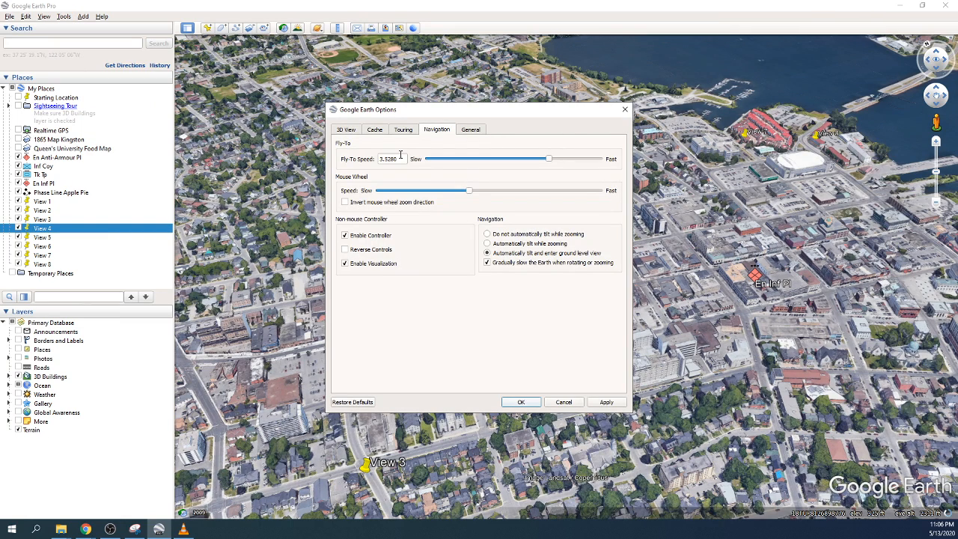
{"action": "left_click_drag", "start_coordinate": [400, 157], "coordinate": [367, 161]}
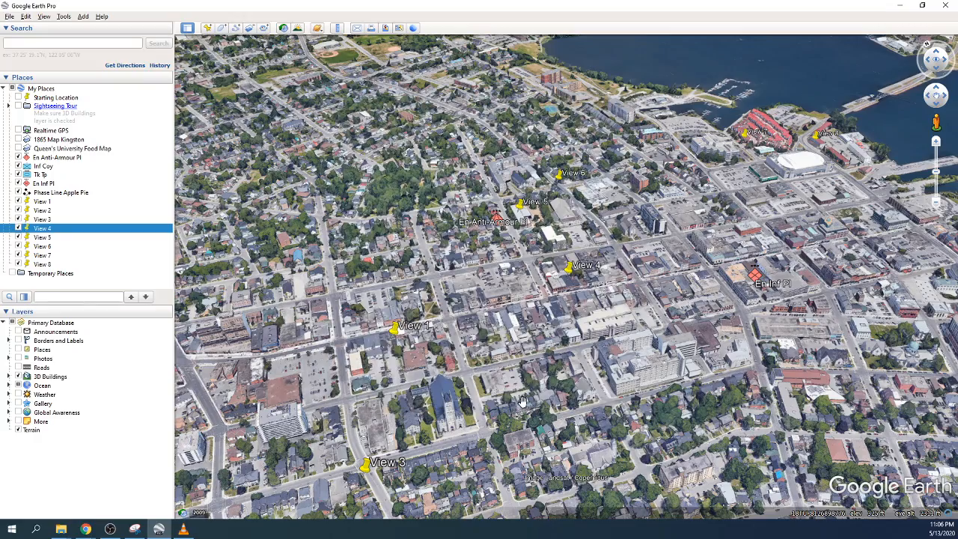
{"action": "left_click", "coordinate": [530, 403]}
{"action": "double_click", "coordinate": [42, 202]}
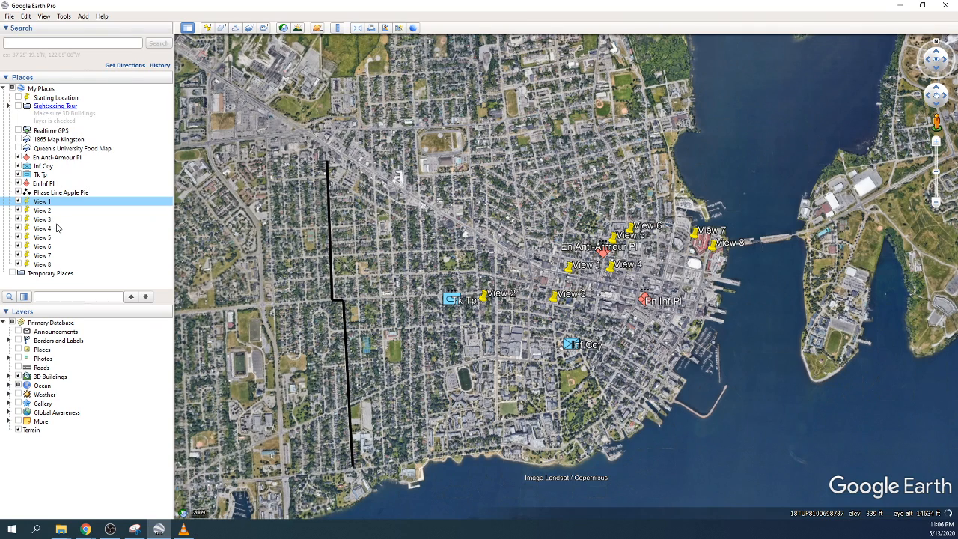
Step: Uncheck View 1 through View 8, En Inf Pl and En Anti-Armour Pl in Places
{"action": "left_click", "coordinate": [19, 201]}
{"action": "left_click", "coordinate": [18, 210]}
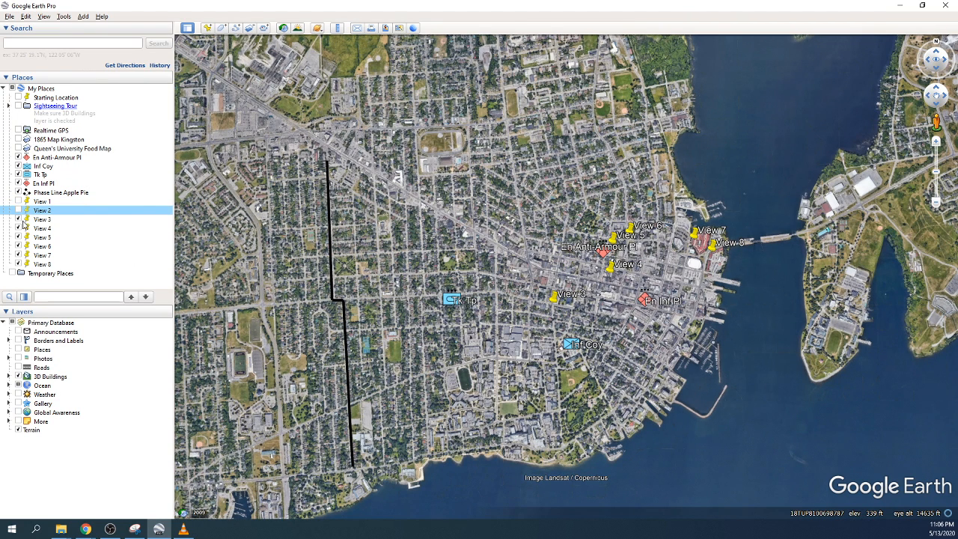
{"action": "left_click", "coordinate": [19, 219]}
{"action": "left_click", "coordinate": [19, 228]}
{"action": "left_click", "coordinate": [19, 237]}
{"action": "left_click", "coordinate": [18, 246]}
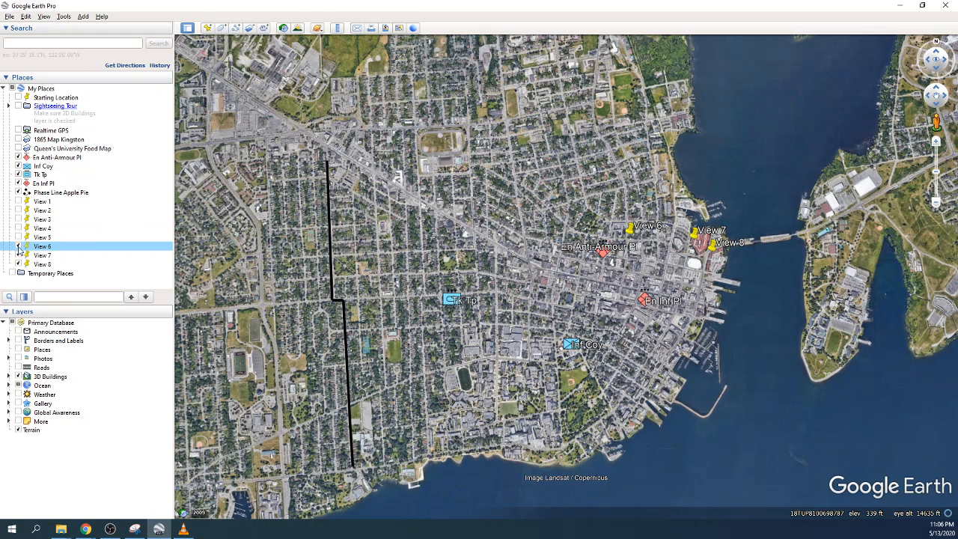
{"action": "left_click", "coordinate": [18, 255]}
{"action": "left_click", "coordinate": [18, 265]}
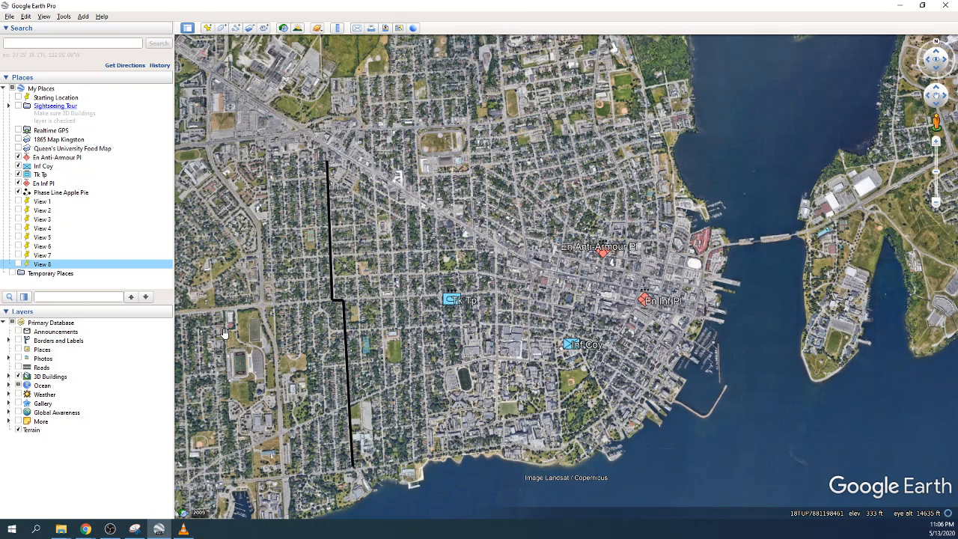
{"action": "left_click", "coordinate": [18, 183]}
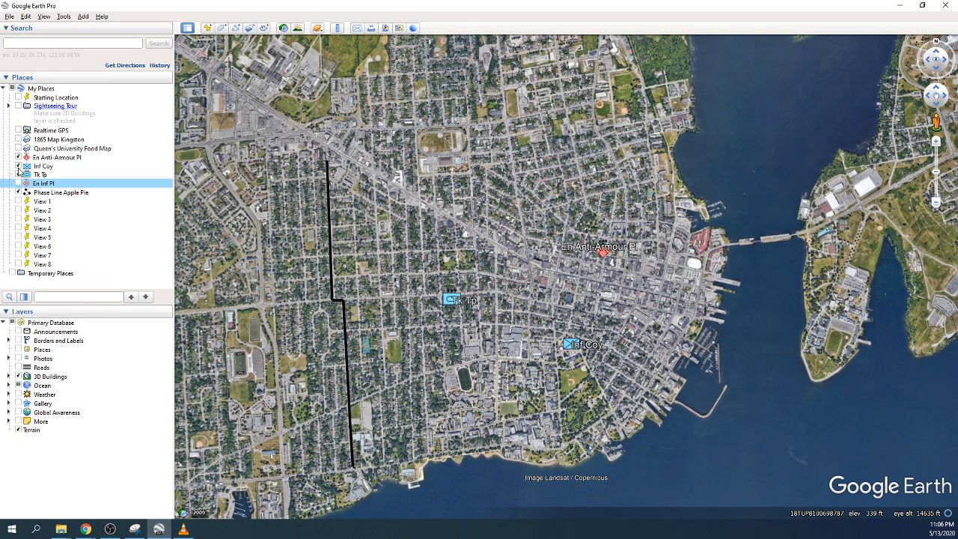
{"action": "left_click", "coordinate": [19, 157]}
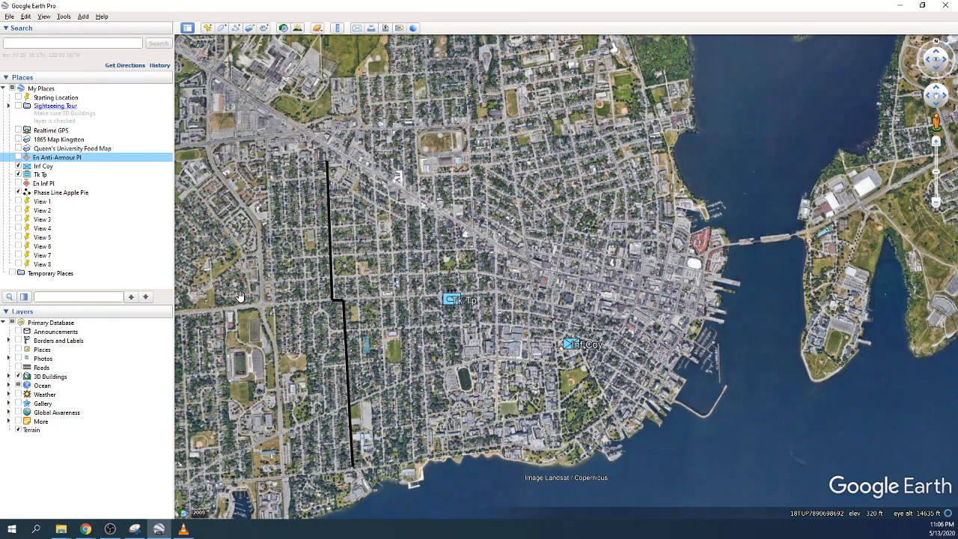
Step: Start recording a tour and fly to View 2 and View 3
{"action": "left_click", "coordinate": [264, 28]}
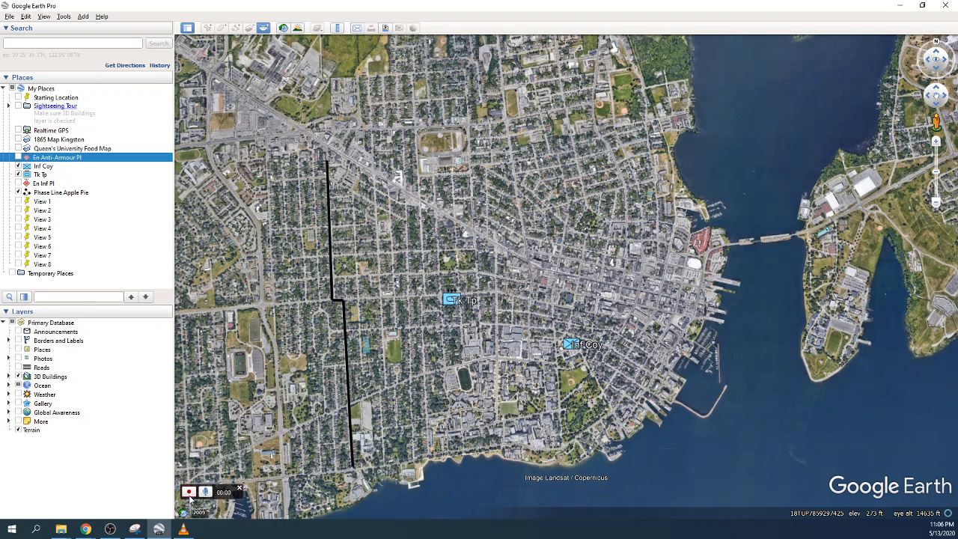
{"action": "left_click", "coordinate": [189, 492]}
{"action": "double_click", "coordinate": [41, 212]}
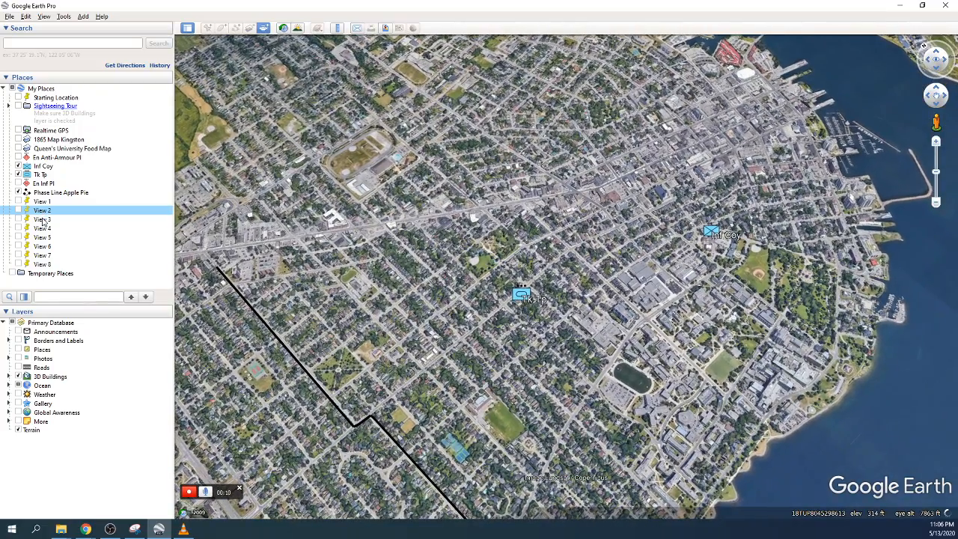
{"action": "double_click", "coordinate": [43, 219]}
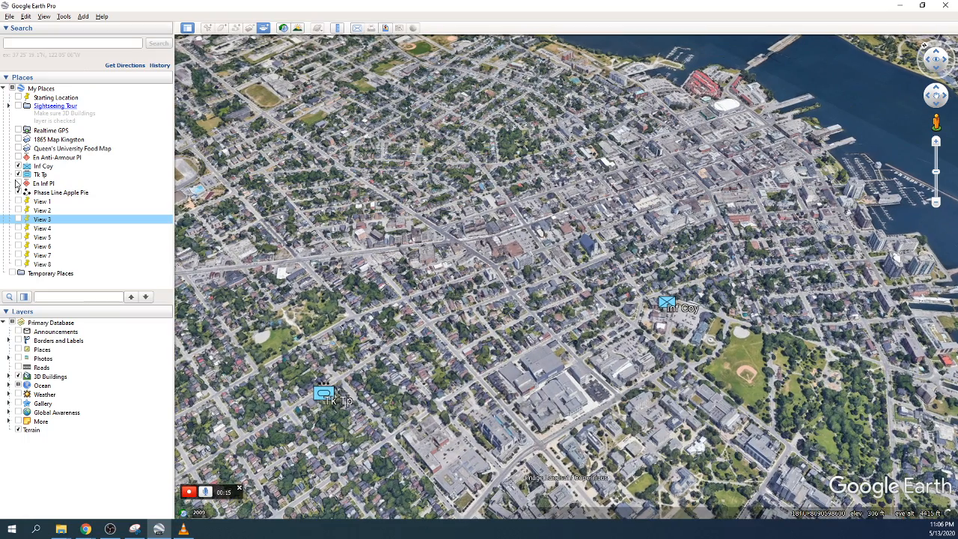
Step: Show the En Inf Pl and En Anti-Armour Pl markers, fly through View 4–8, and stop recording
{"action": "left_click", "coordinate": [17, 184]}
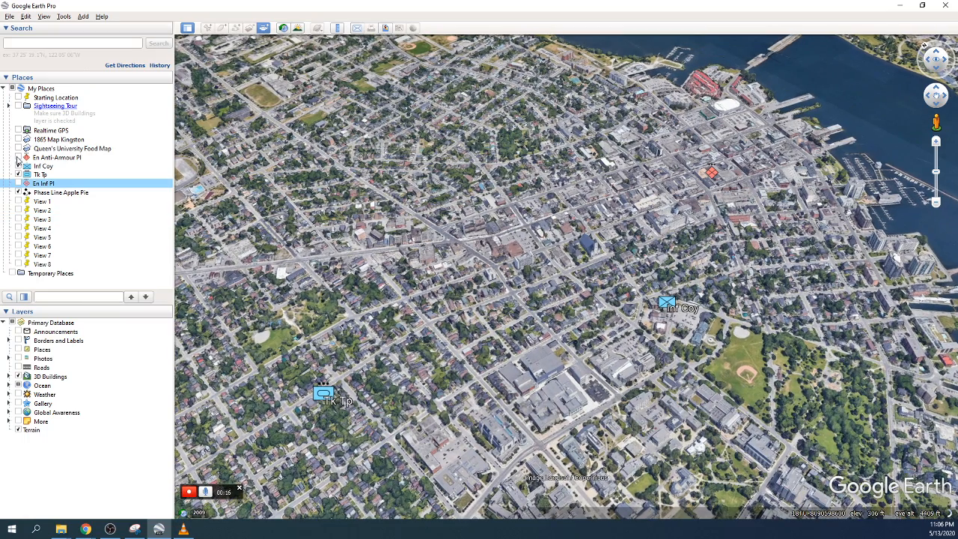
{"action": "left_click", "coordinate": [19, 158]}
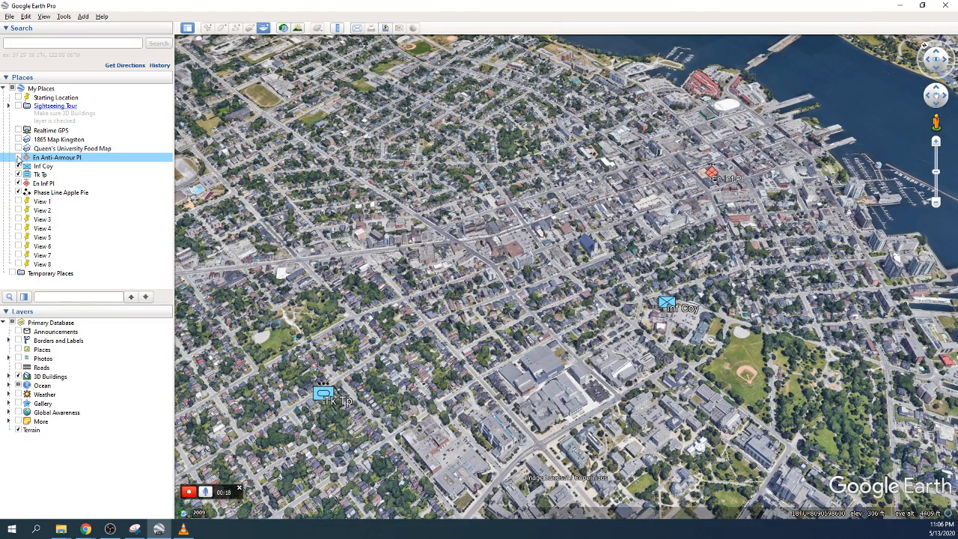
{"action": "left_click", "coordinate": [18, 157]}
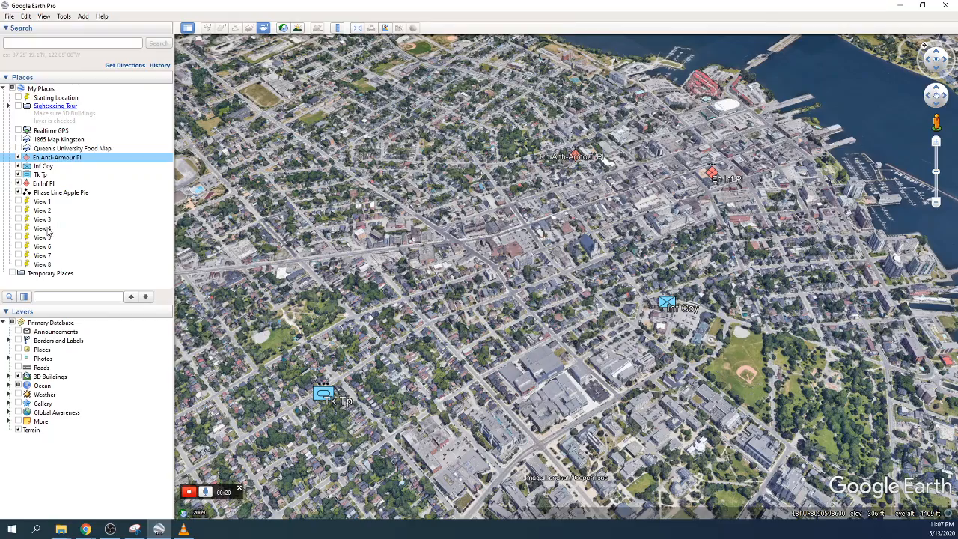
{"action": "double_click", "coordinate": [47, 230]}
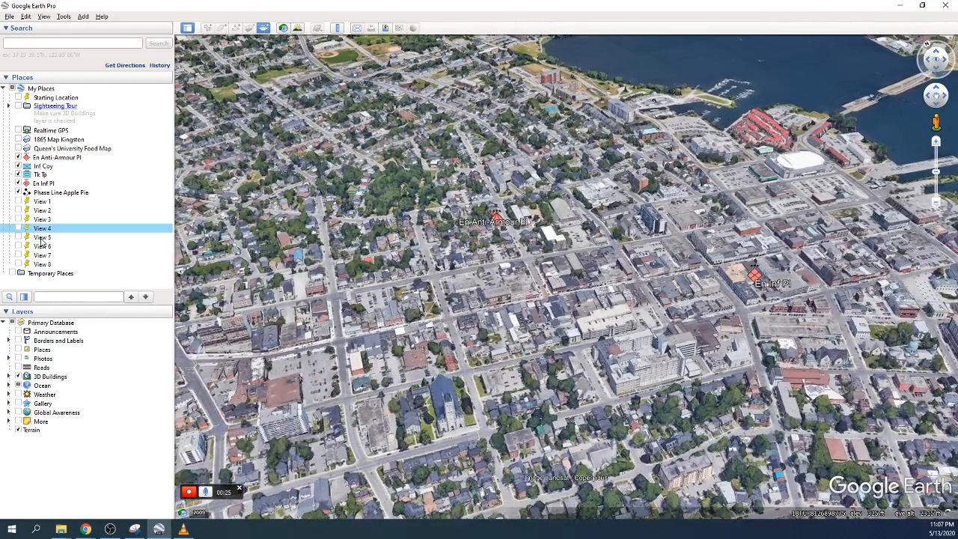
{"action": "left_click", "coordinate": [42, 238]}
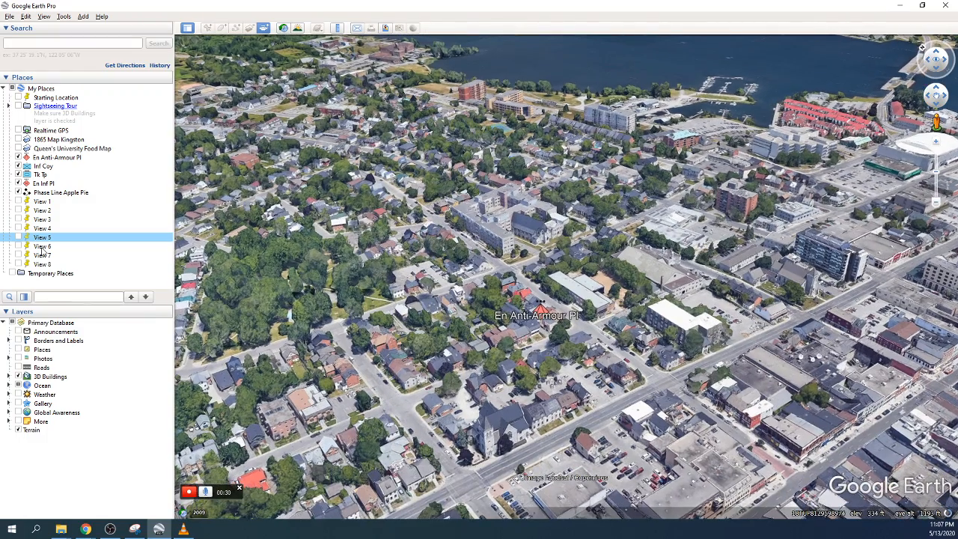
{"action": "double_click", "coordinate": [42, 247]}
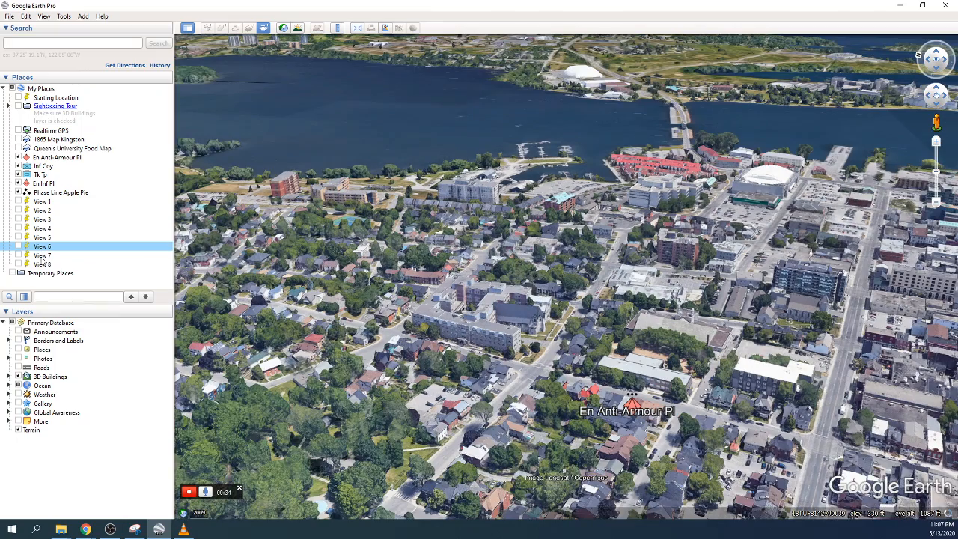
{"action": "double_click", "coordinate": [42, 255]}
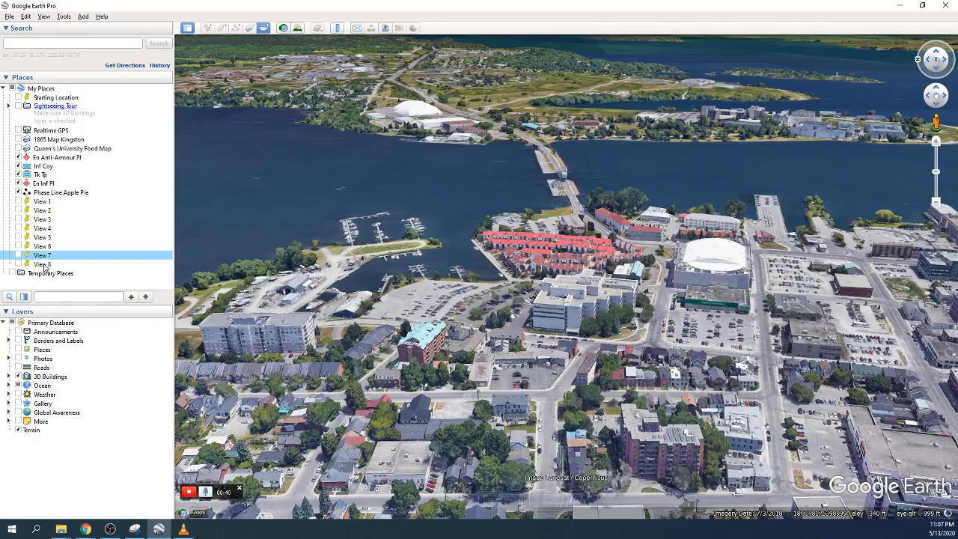
{"action": "double_click", "coordinate": [42, 264]}
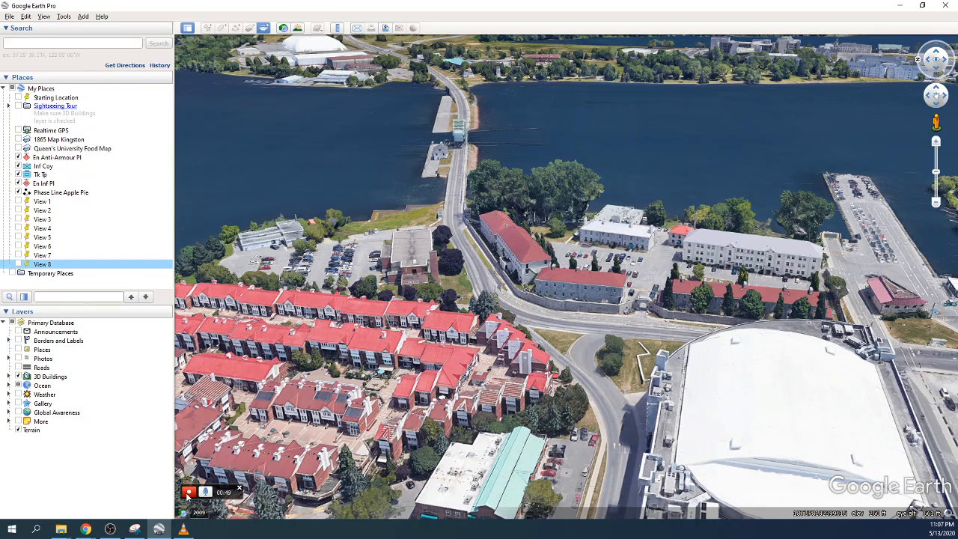
{"action": "left_click", "coordinate": [188, 493]}
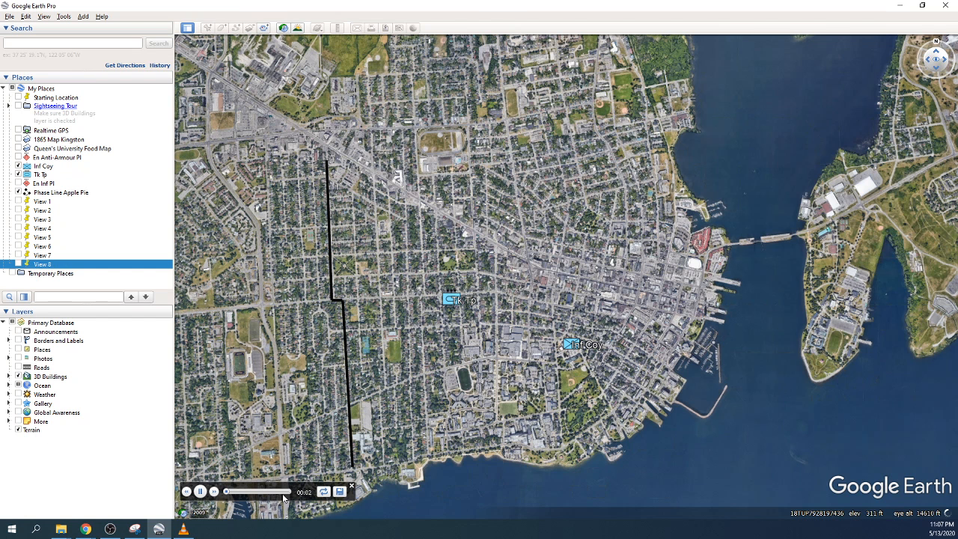
Step: Save the recorded tour as Kingston_Tour_01
{"action": "left_click", "coordinate": [339, 491]}
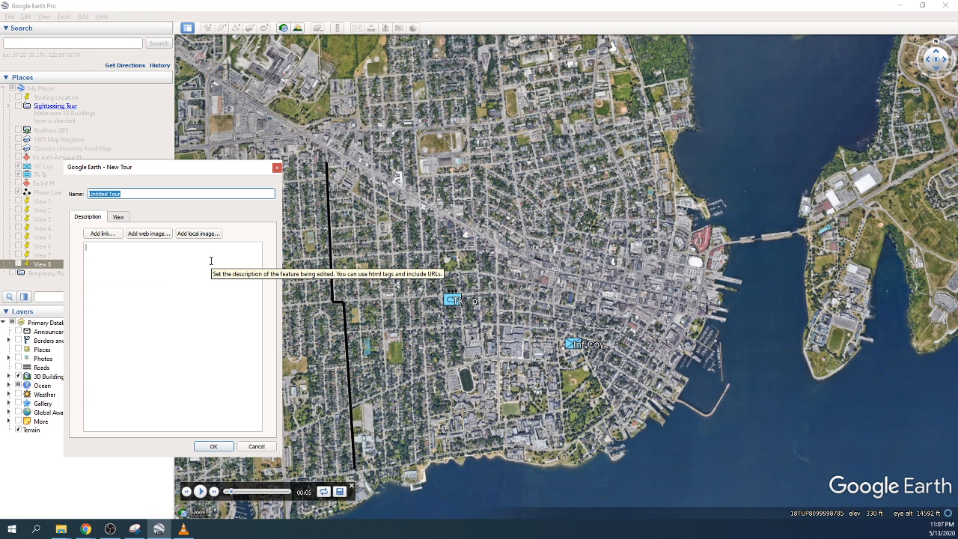
{"action": "type", "text": "Kingston_Tour_01"}
{"action": "left_click", "coordinate": [214, 446]}
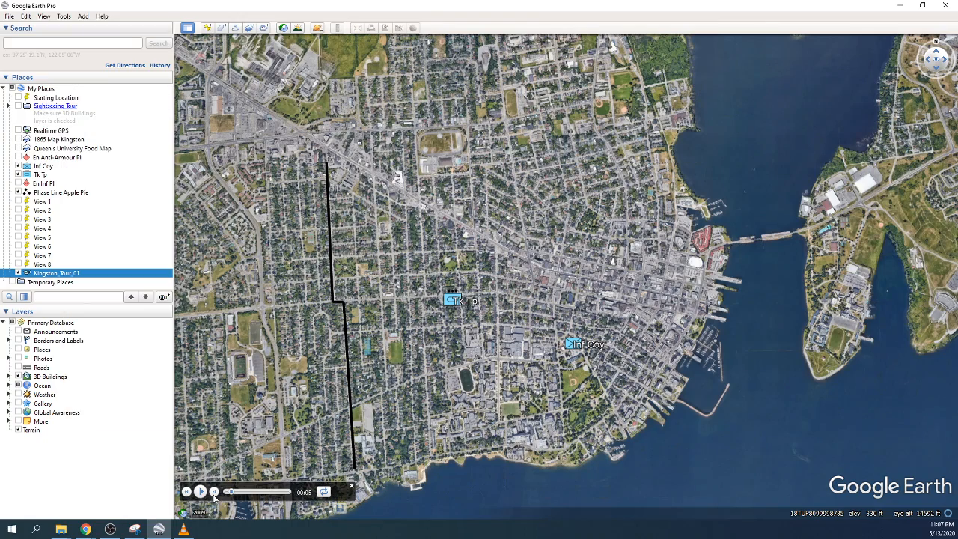
Step: Play back the tour and pause it at 00:26
{"action": "left_click", "coordinate": [200, 492]}
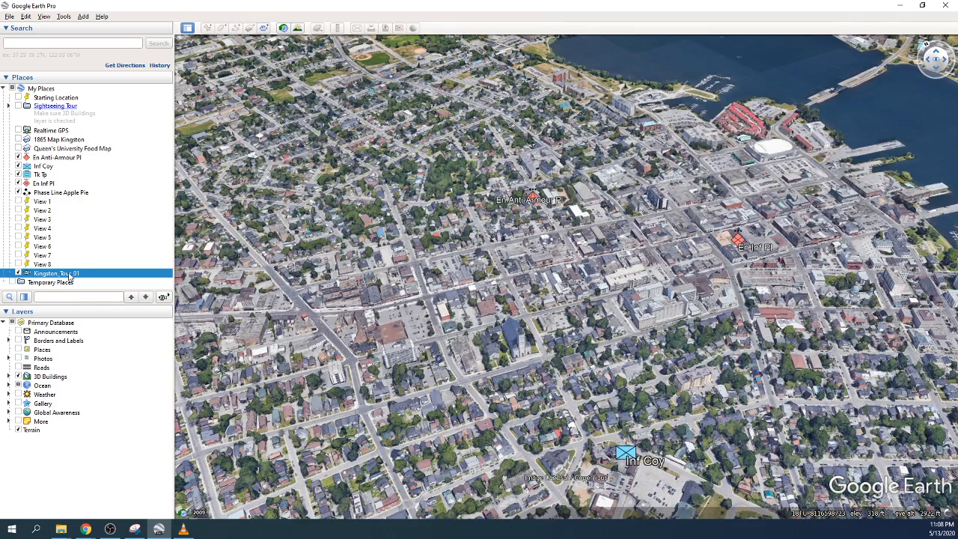
{"action": "mouse_move", "coordinate": [323, 496]}
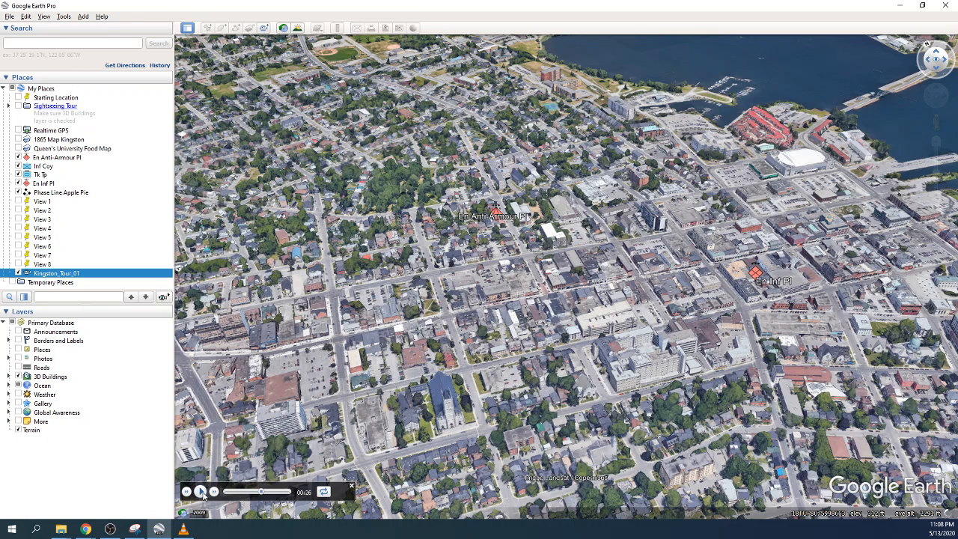
{"action": "left_click", "coordinate": [201, 492]}
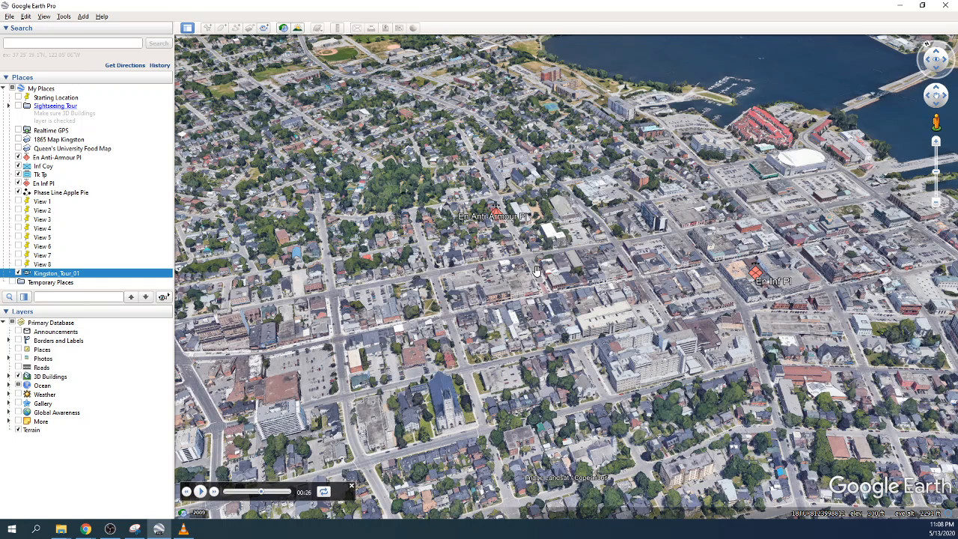
Step: Close the tour player
{"action": "left_click", "coordinate": [64, 16]}
{"action": "left_click", "coordinate": [65, 17]}
{"action": "left_click", "coordinate": [355, 488]}
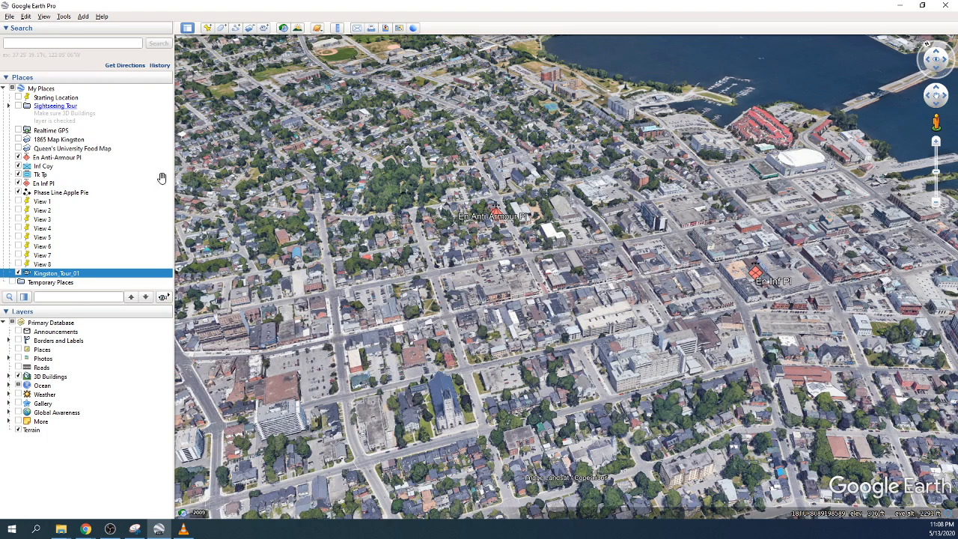
{"action": "left_click", "coordinate": [44, 17]}
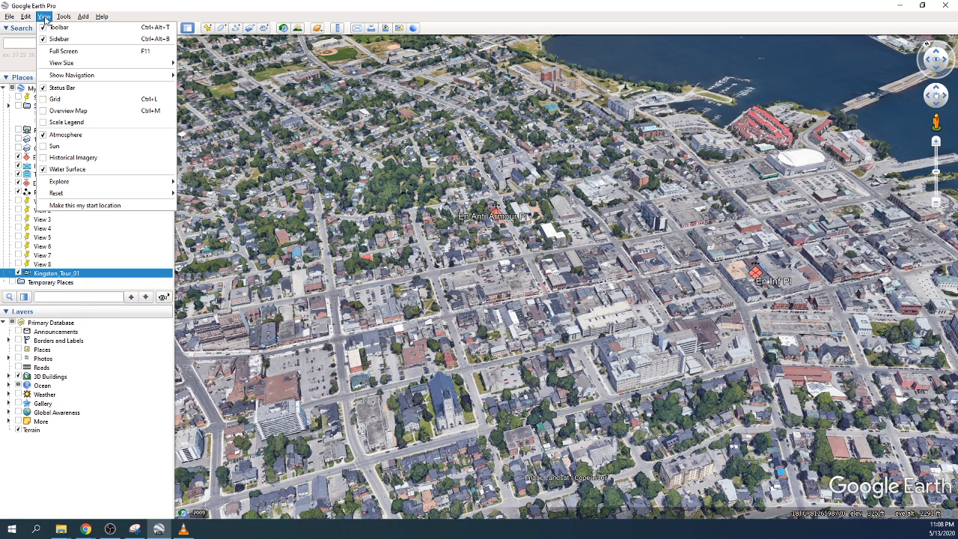
{"action": "left_click", "coordinate": [45, 16]}
Step: In Movie Maker, export saved tour Kingston_Tour_01 at HD 720p, overwriting Kingston_01.m4v
{"action": "left_click", "coordinate": [64, 17]}
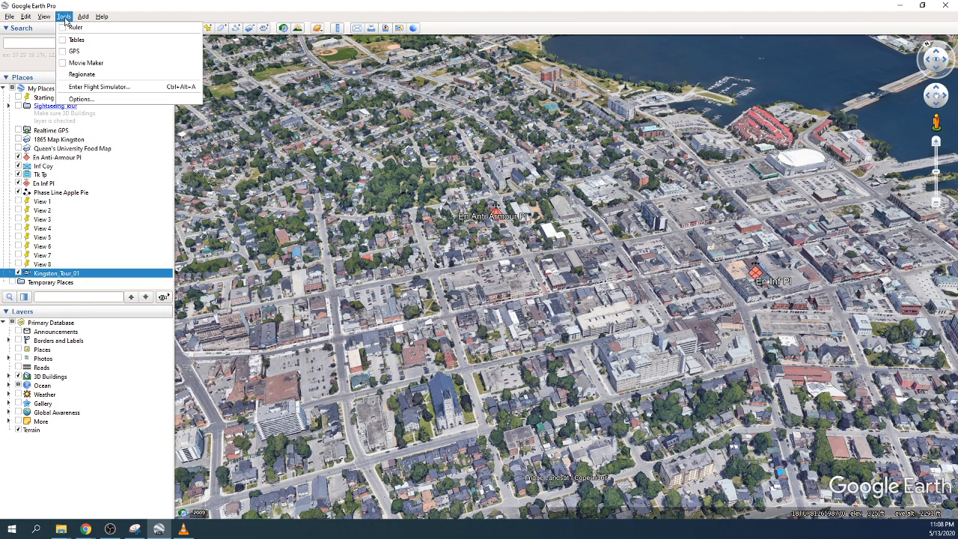
{"action": "left_click", "coordinate": [85, 63]}
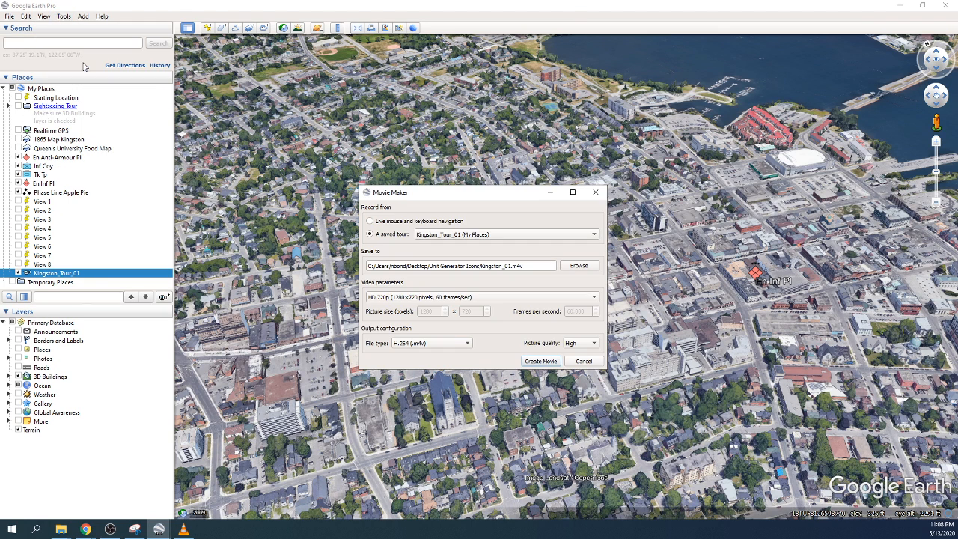
{"action": "left_click", "coordinate": [389, 236]}
{"action": "left_click", "coordinate": [473, 235]}
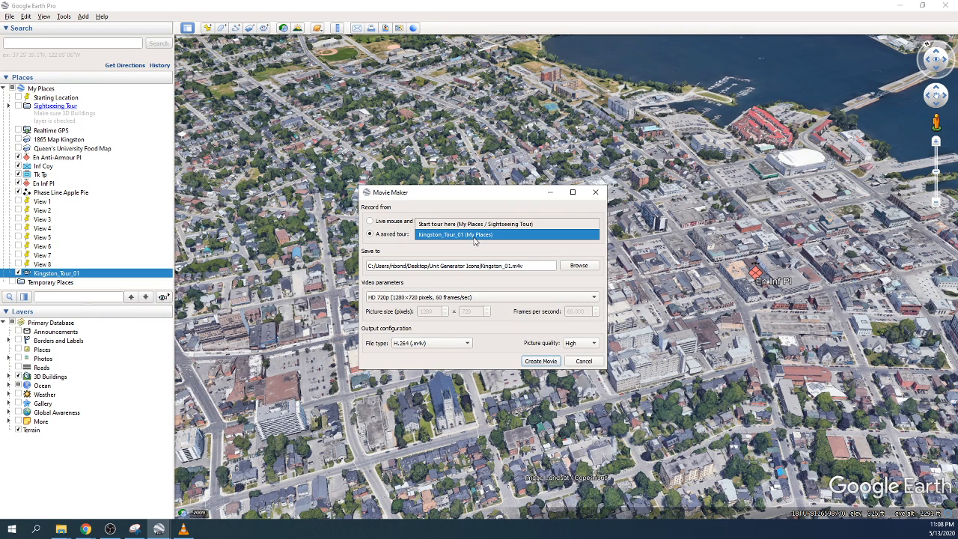
{"action": "left_click", "coordinate": [483, 237]}
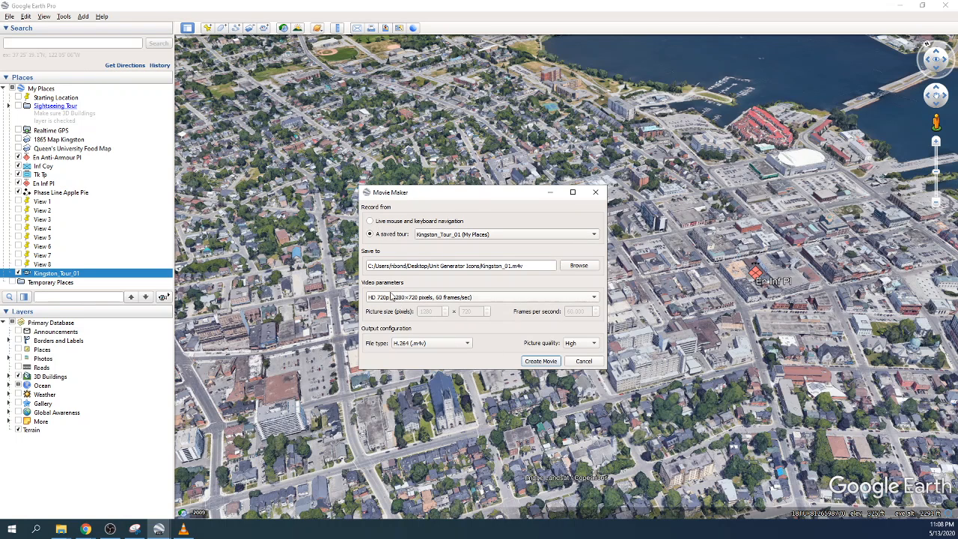
{"action": "left_click", "coordinate": [541, 361]}
{"action": "left_click", "coordinate": [500, 274]}
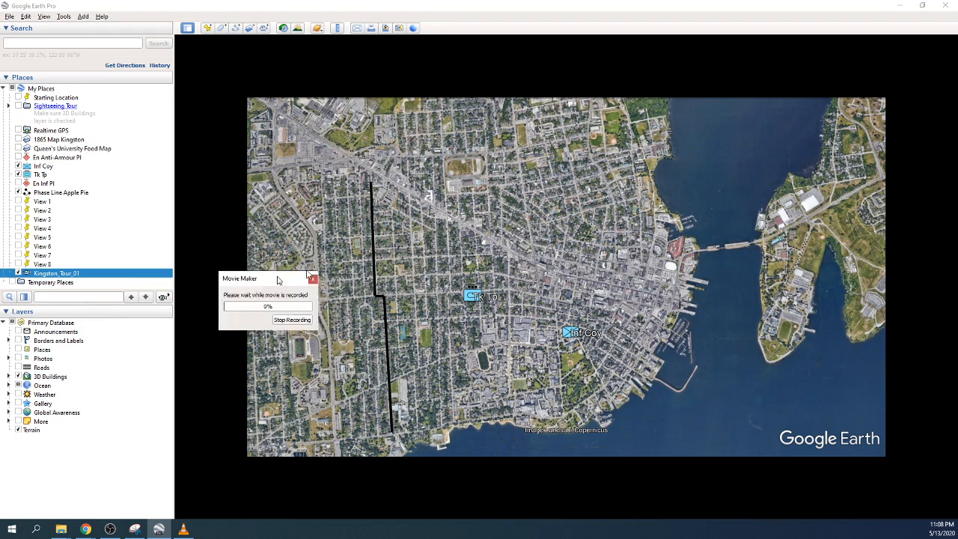
{"action": "left_click_drag", "start_coordinate": [278, 273], "coordinate": [431, 242]}
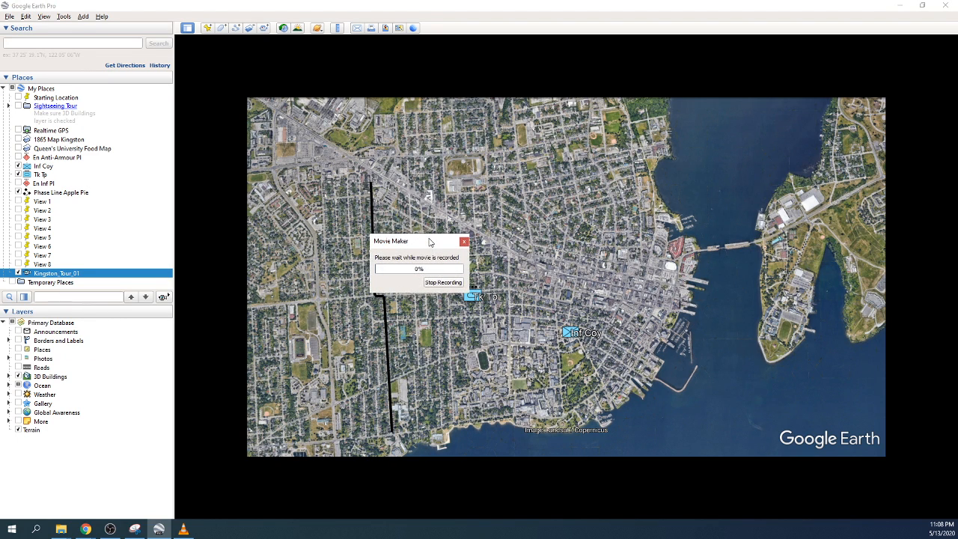